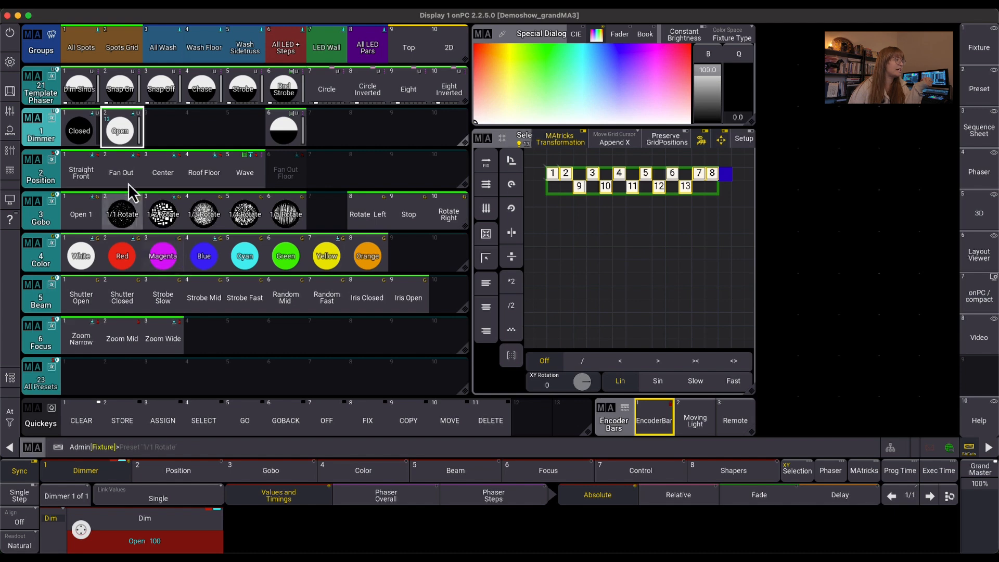
- Apply the Blue color preset to the selected spots and store the look as Cue 1, overwriting the existing cue
left_click(205, 261)
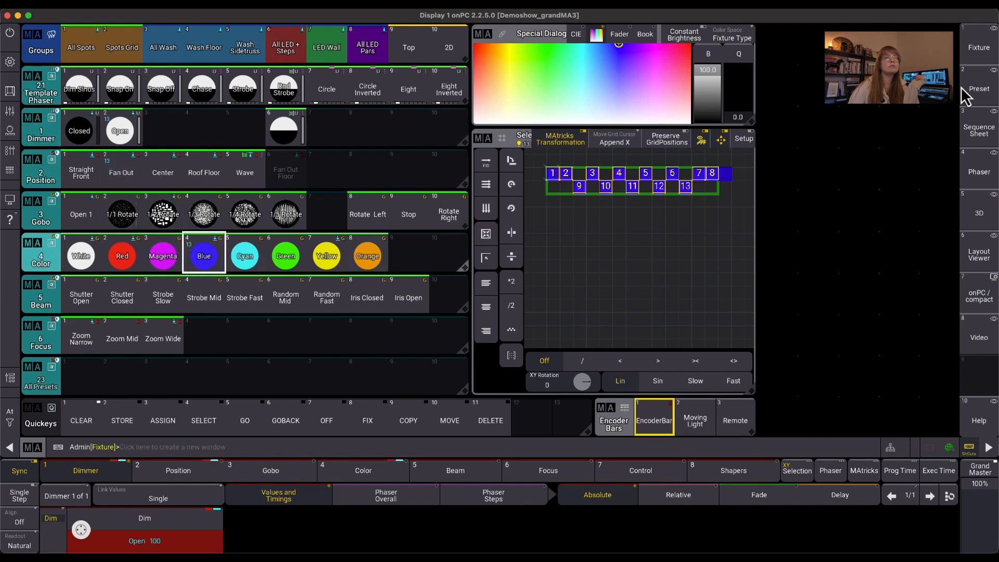
left_click(983, 348)
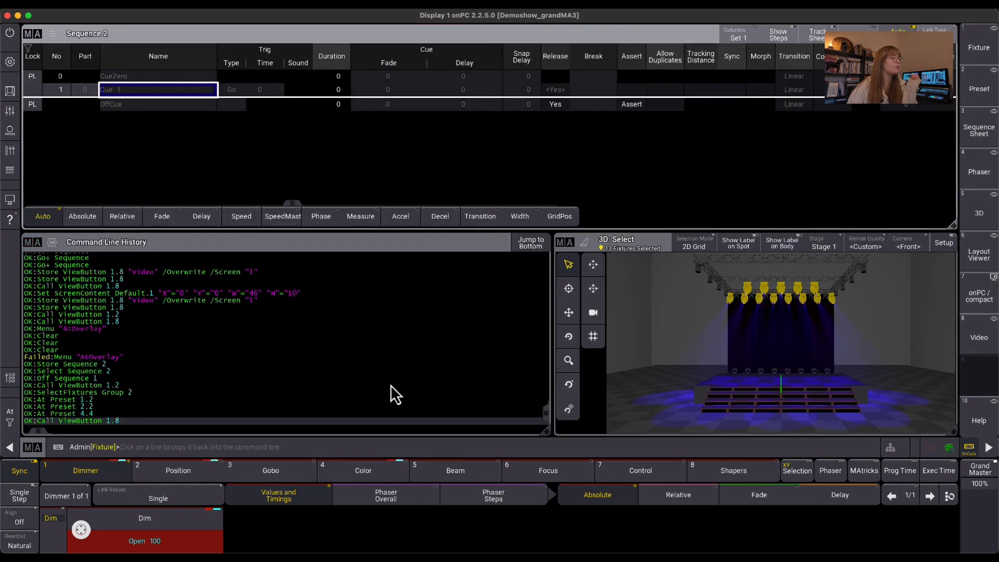
left_click(851, 451)
type("store cue 1")
key("Return")
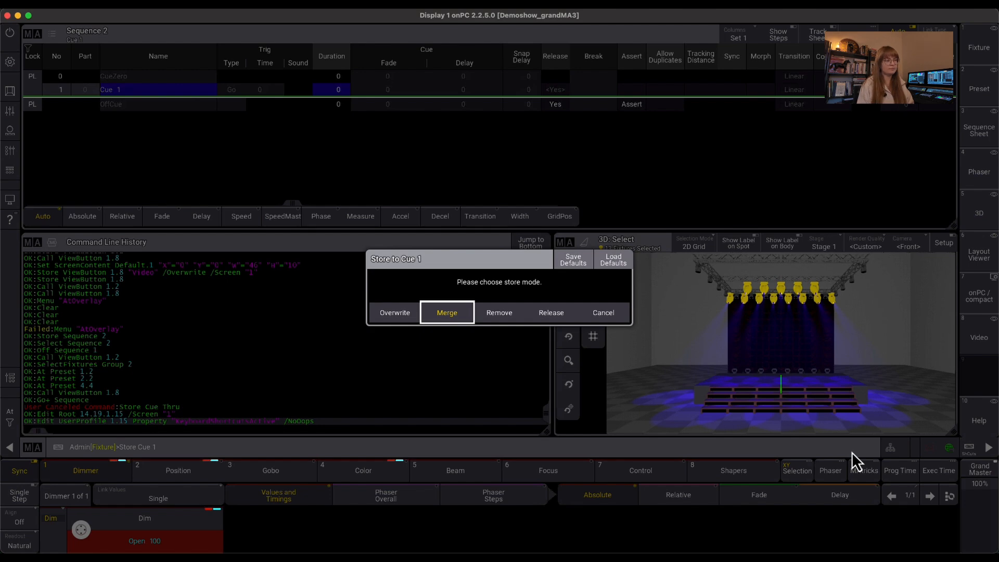
key("Left")
key("Return")
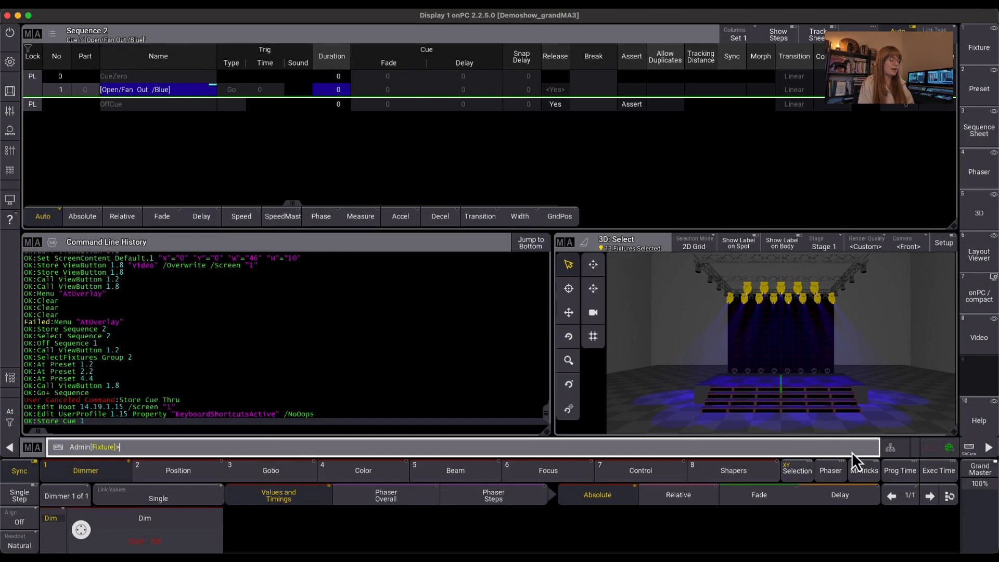
- Start the sequence and clear all values from the programmer
key("space")
type("clearall")
key("Return")
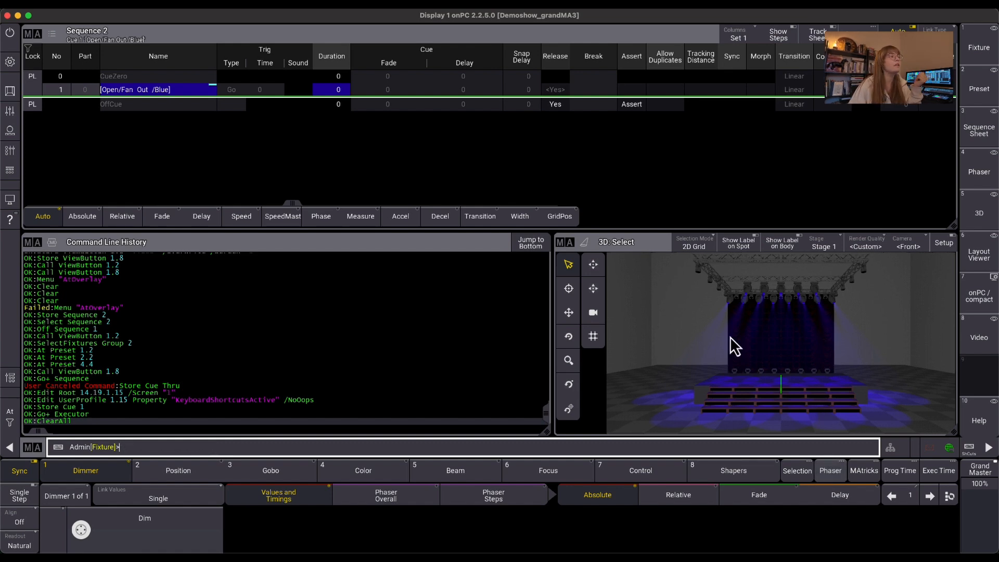
- Select the Spots Grid group and give it the White color preset and the Center position preset
left_click(972, 104)
left_click(111, 49)
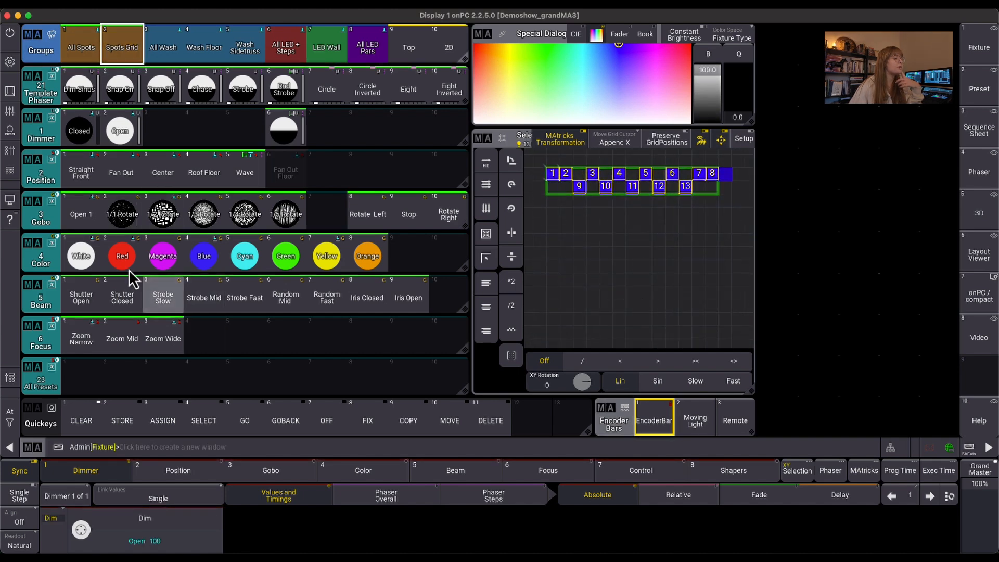
left_click(82, 260)
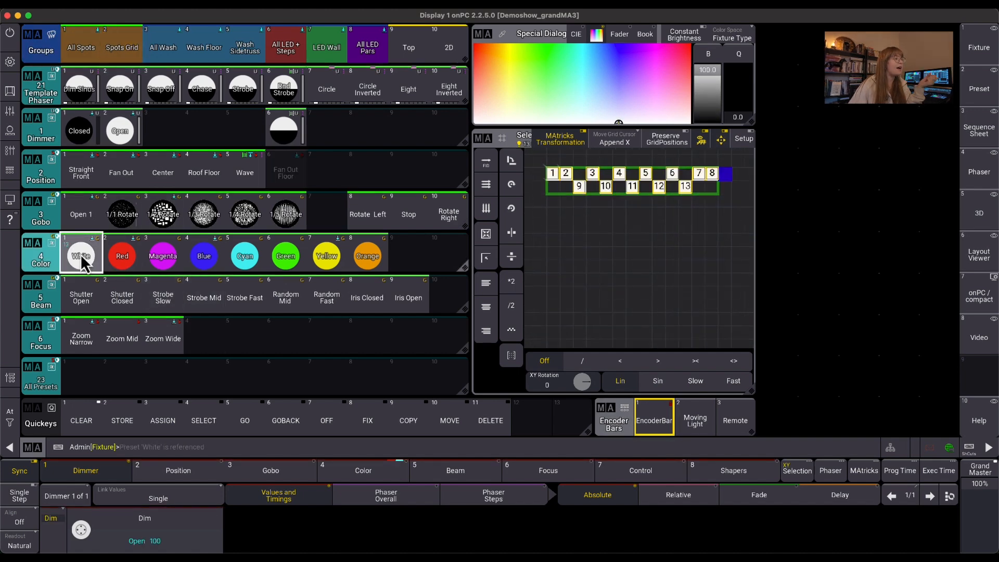
left_click(109, 174)
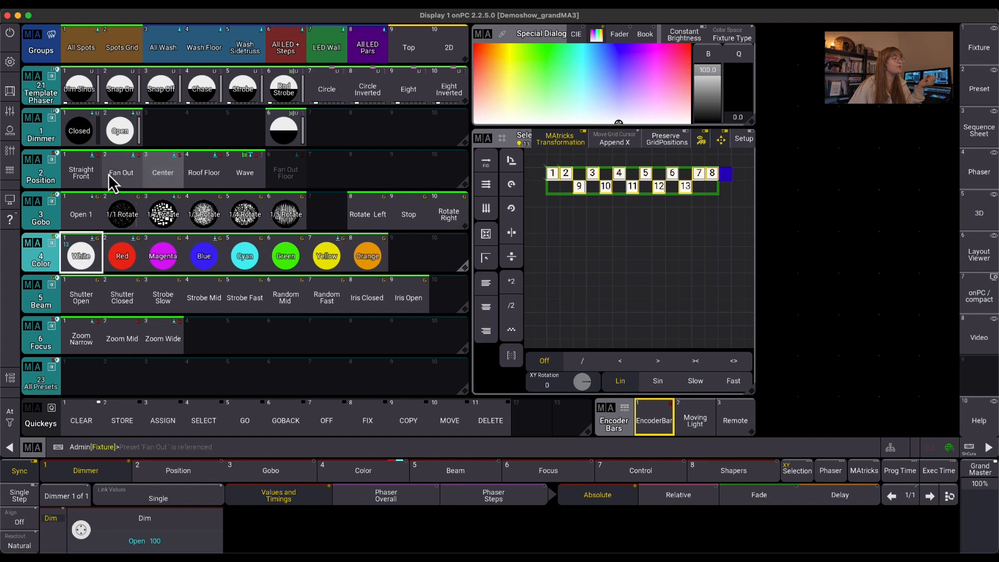
left_click(162, 181)
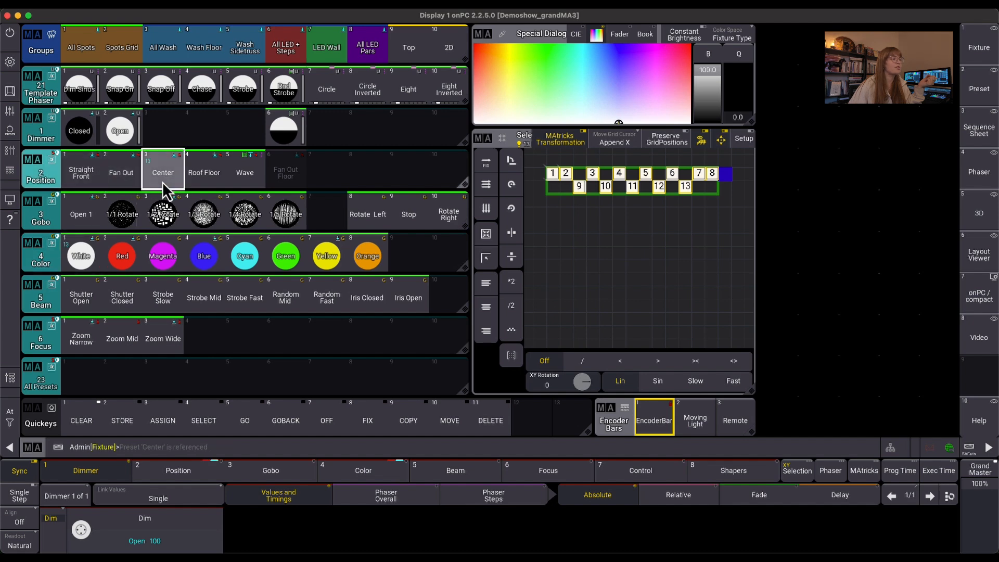
- Return to the Video view and store the white center look as Cue 2 of Sequence 2
left_click(976, 130)
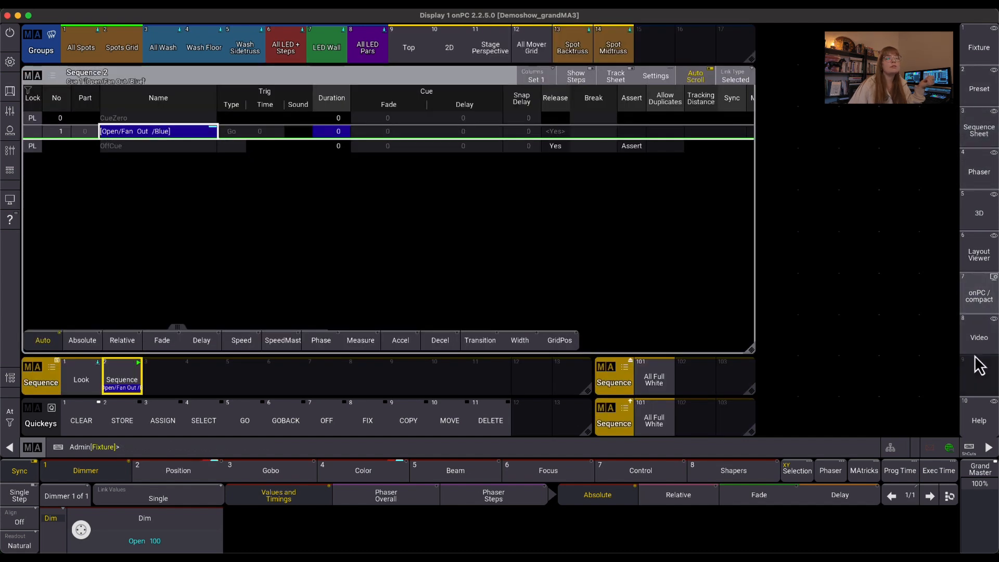
left_click(979, 338)
left_click(373, 447)
type("store cue")
key("Return")
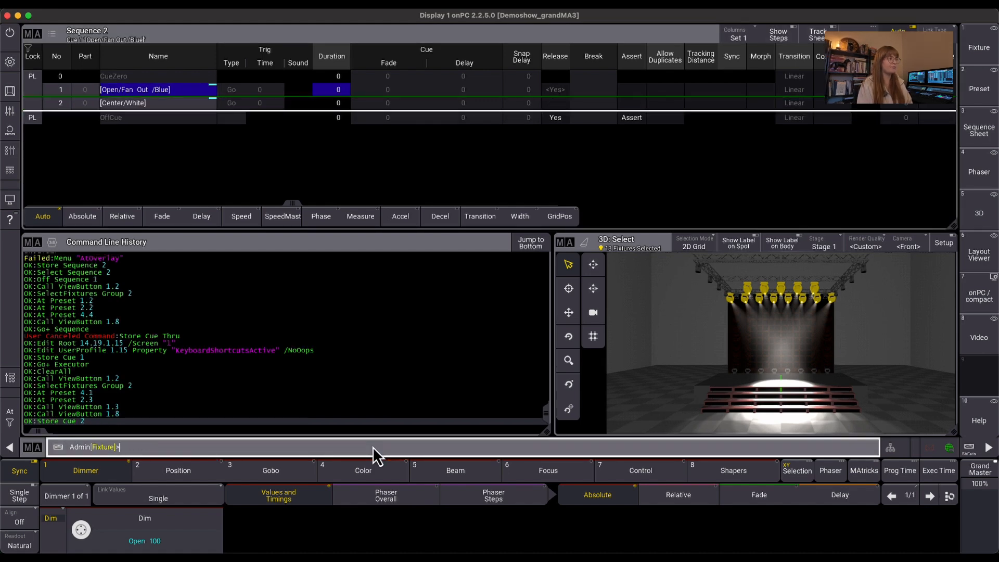
- Step the sequence back and forth between Cue 1 and Cue 2 to check the transition
type("go")
key("Return")
type("go")
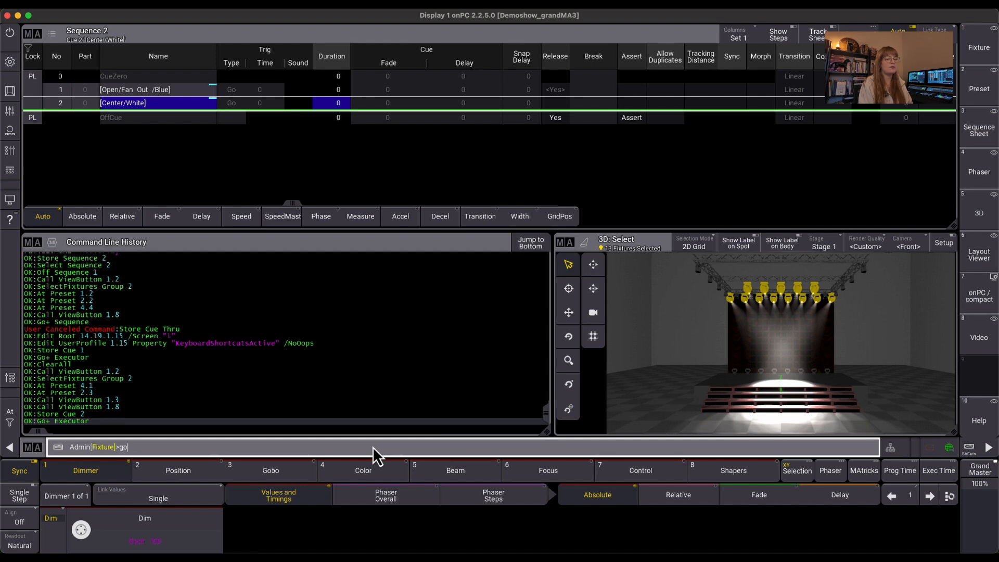
key("Return")
type("g")
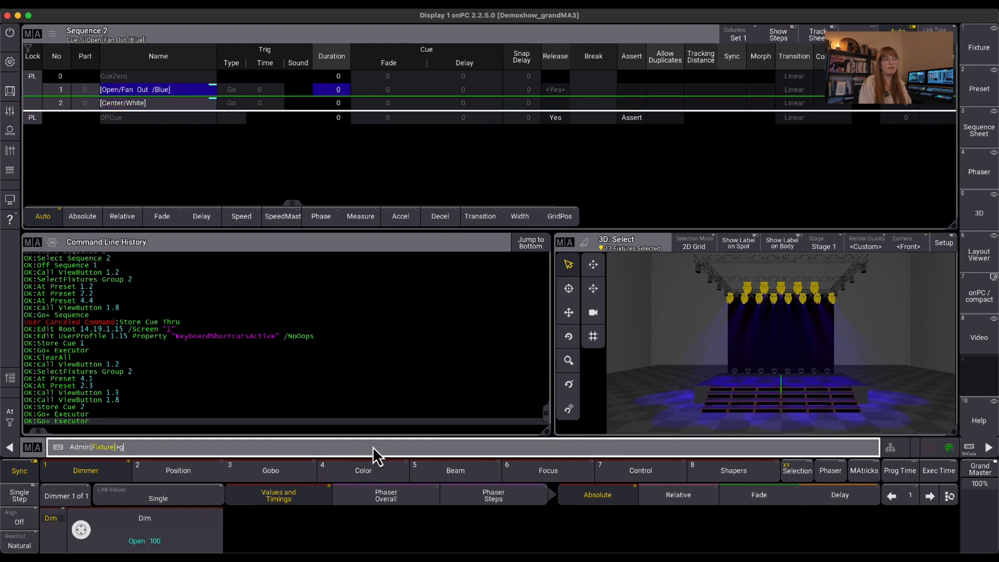
type("o")
key("Return")
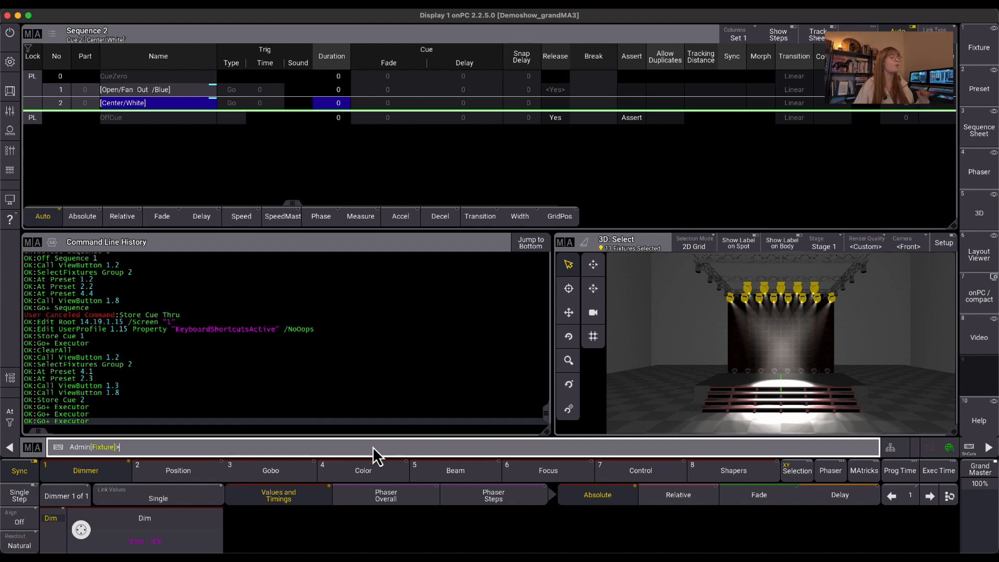
- Set the cue fade of Cue 2 to 5 seconds and play both cues to test the fade
double_click(385, 103)
type("5")
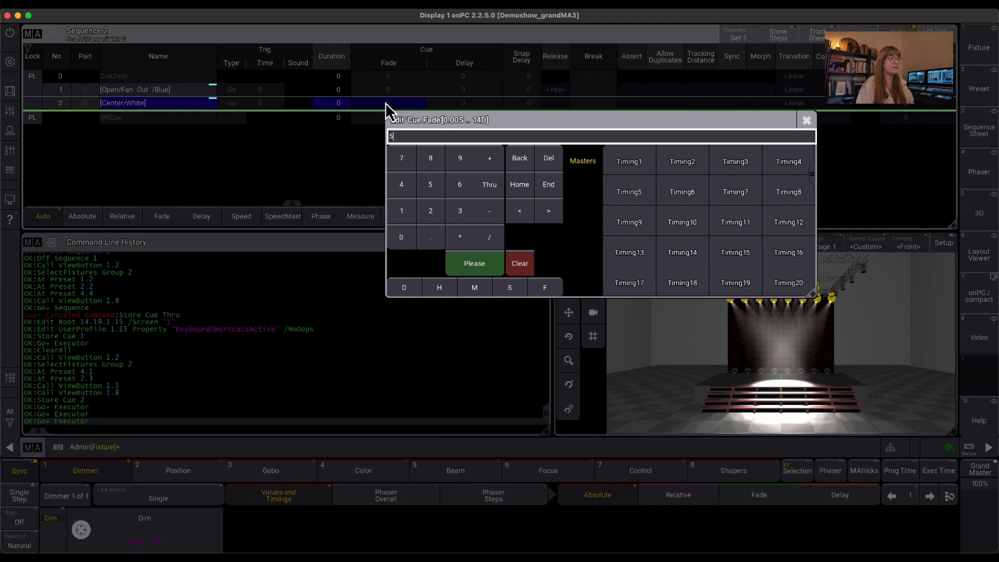
key("Return")
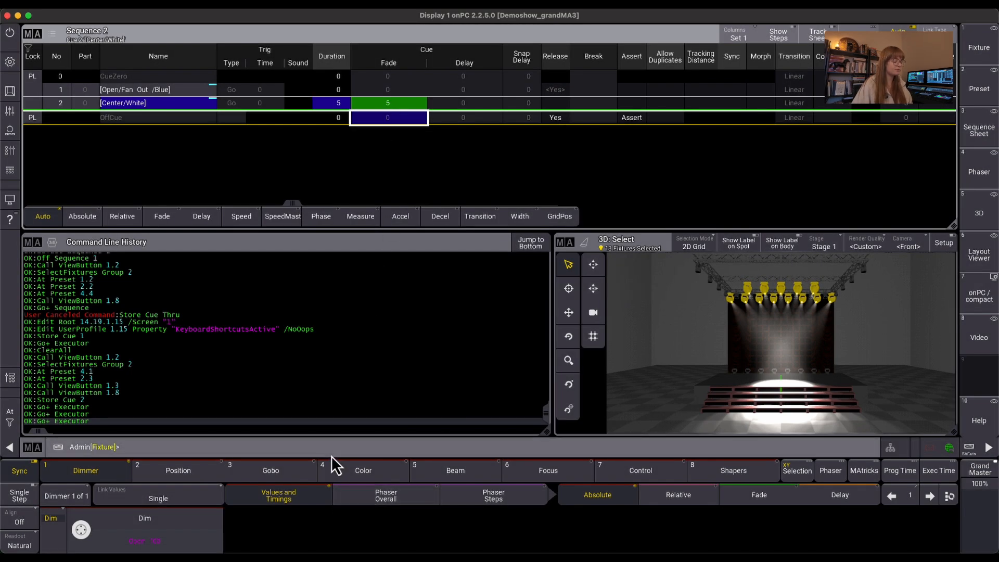
key("Page_Down")
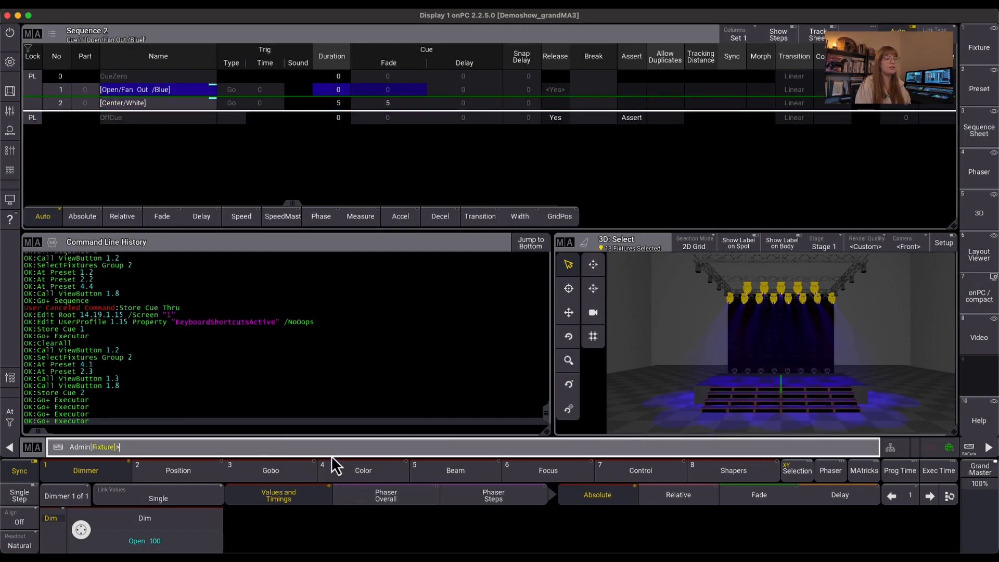
key("Return")
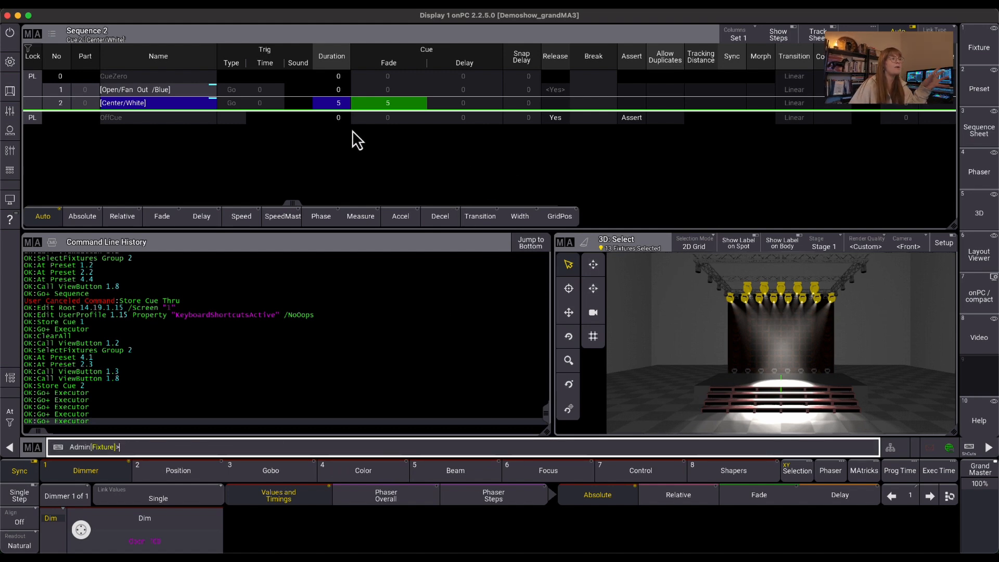
- Open the sequence sheet's column settings and locate the fade and delay columns of the individual feature groups
left_click_drag(531, 130, 137, 156)
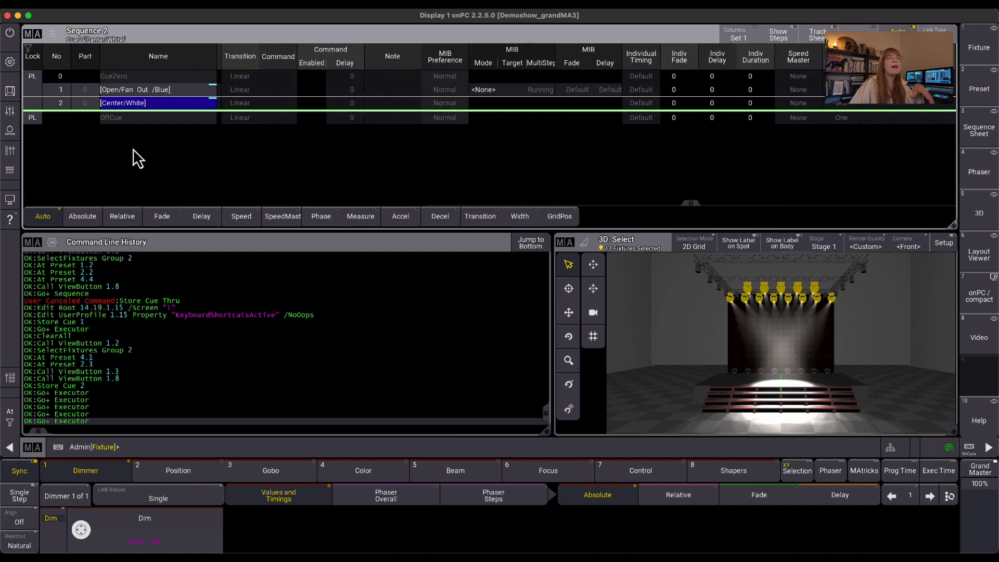
scroll(267, 191, "left", 10)
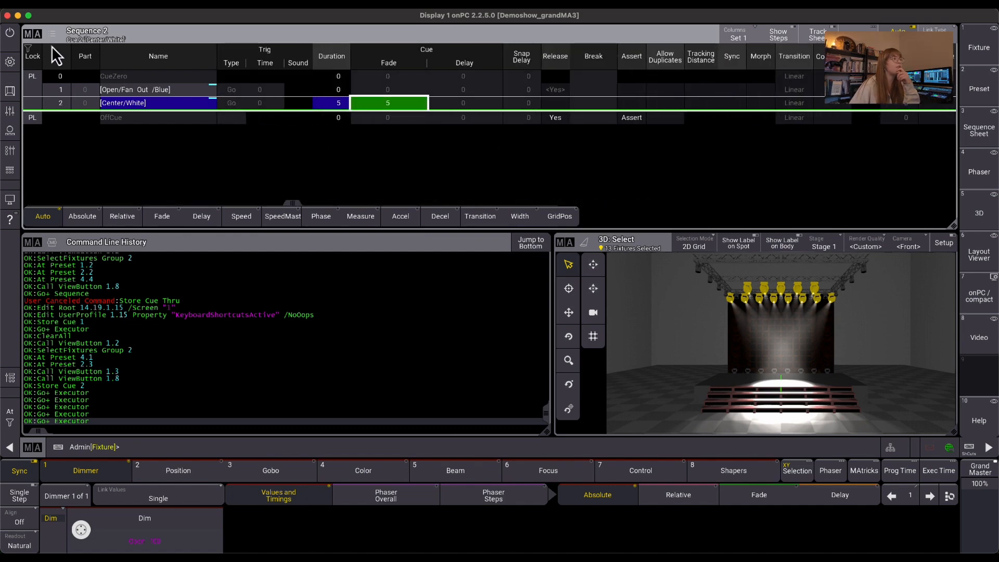
left_click(33, 36)
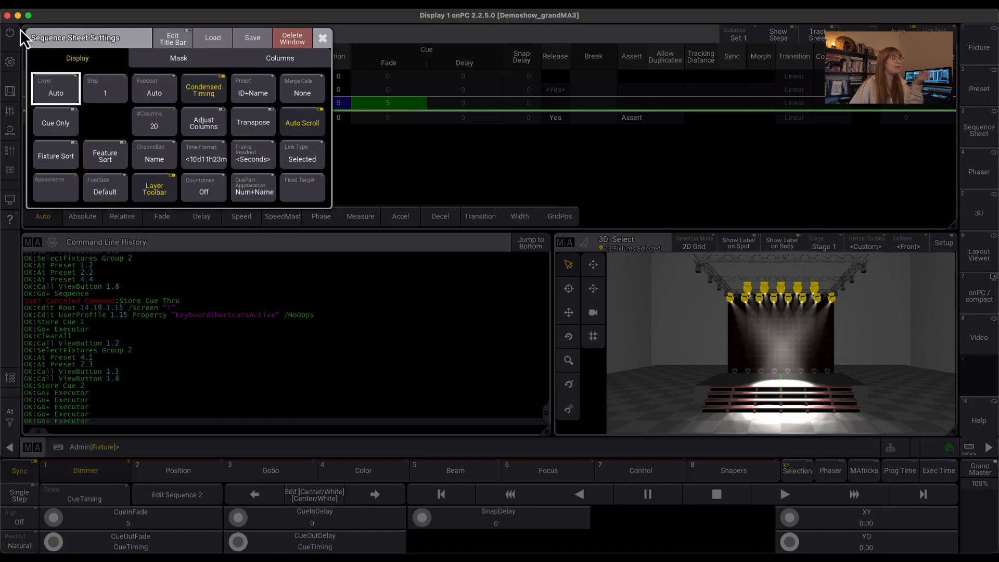
left_click(311, 65)
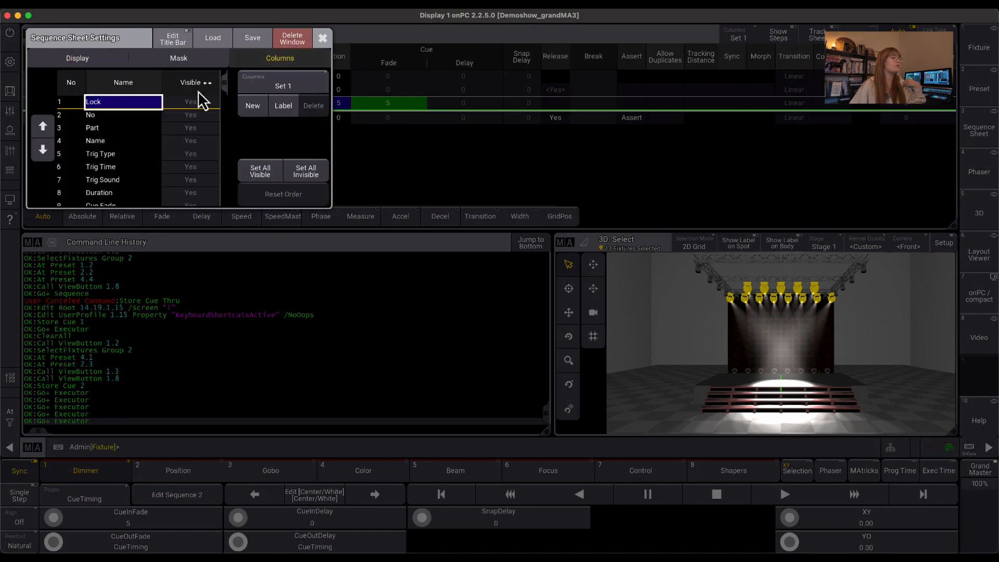
scroll(190, 156, "down", 5)
scroll(188, 161, "down", 4)
scroll(191, 177, "up", 1)
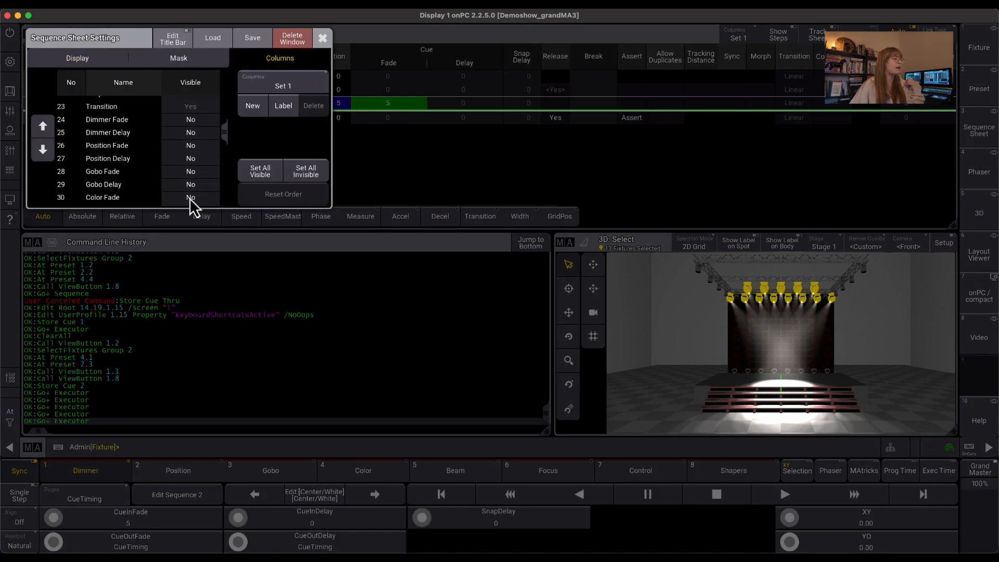
scroll(185, 158, "up", 1)
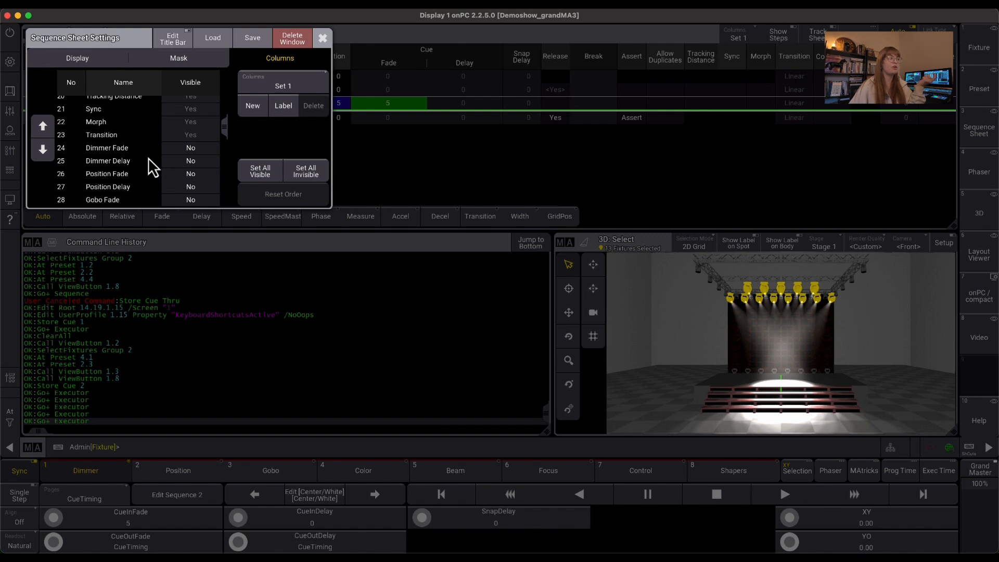
left_click(136, 152)
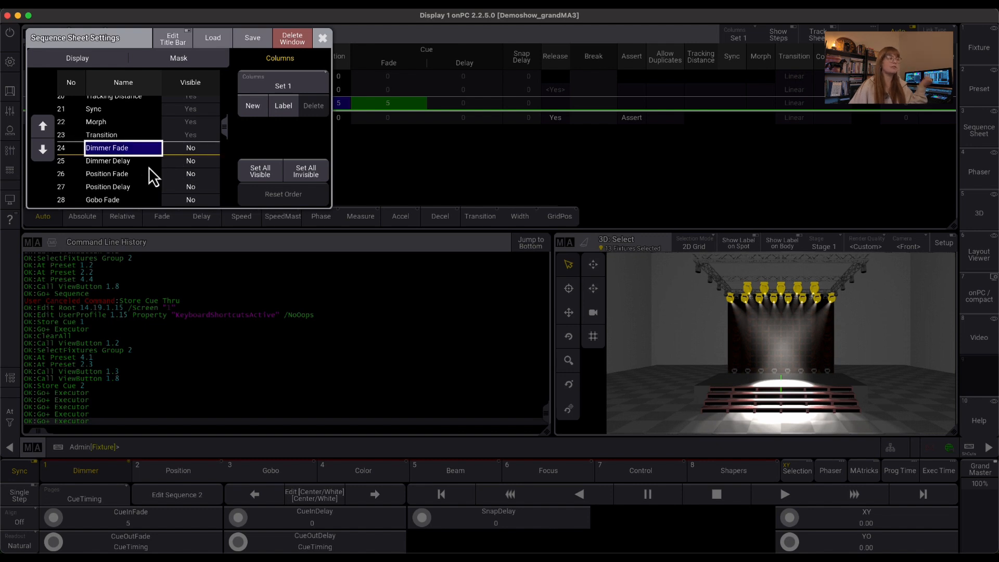
mouse_move(197, 152)
left_mouse_down()
mouse_move(197, 256)
mouse_move(196, 108)
left_mouse_up()
left_click(195, 86)
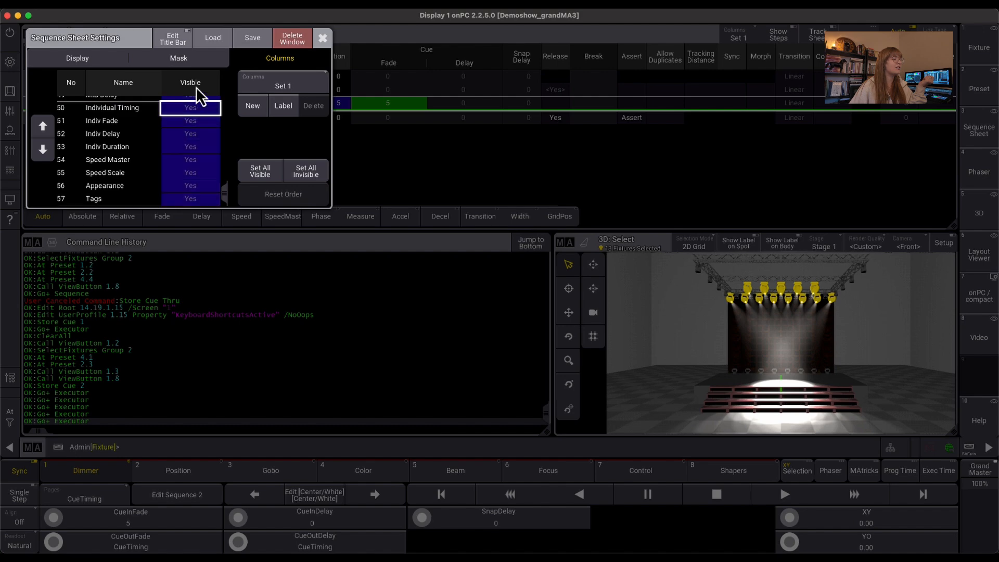
scroll(197, 151, "up", 10)
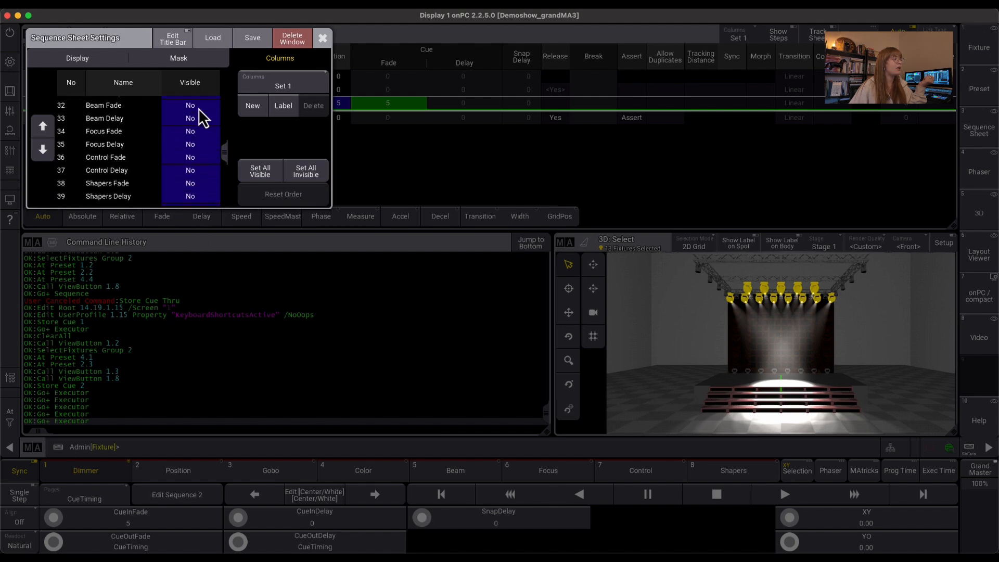
scroll(200, 114, "up", 1)
- Make all columns from Dimmer Fade through Shapers Delay visible in the sequence sheet and close its settings
left_click(199, 114)
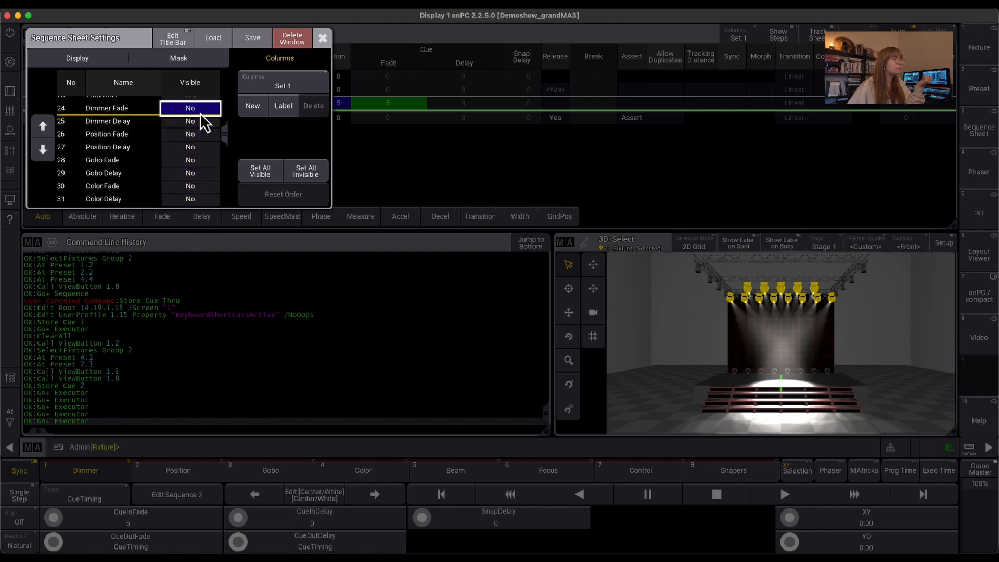
key("shift+Down")
key("shift+Down")
key("shift+Down")
key("shift+Down")
key("shift+Down")
key("shift+Down")
key("shift+Down")
key("shift+Down")
key("shift+Down")
key("shift+Down")
key("shift+Down")
key("shift+Down")
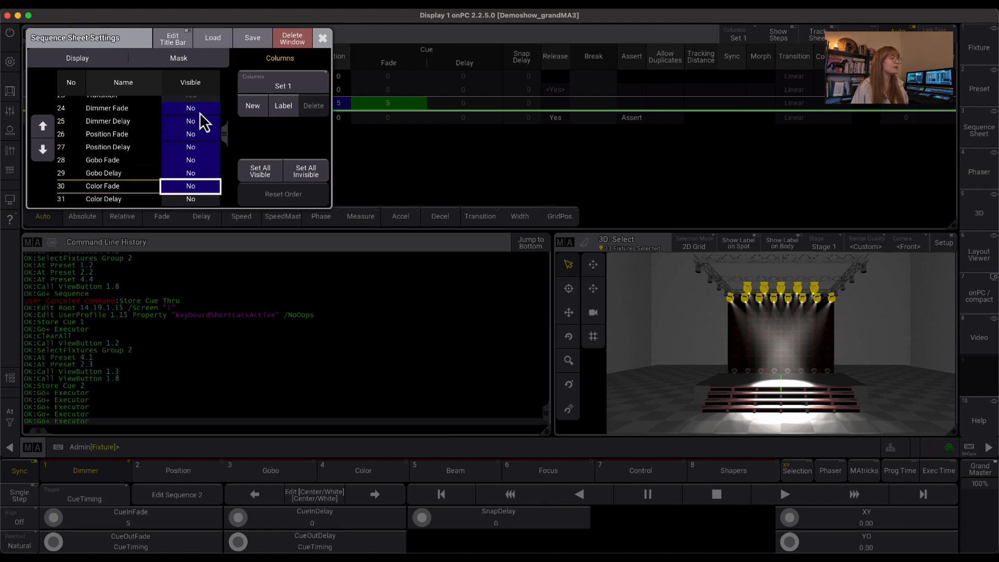
key("shift+Down")
key("shift+Down")
key("shift+Down")
key("shift+Down")
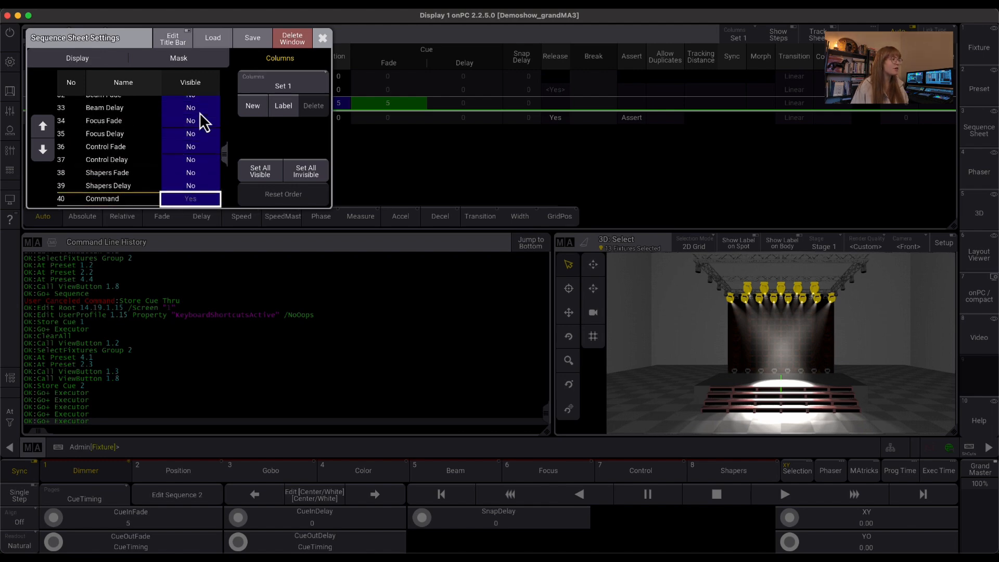
key("shift+Up")
key("Return")
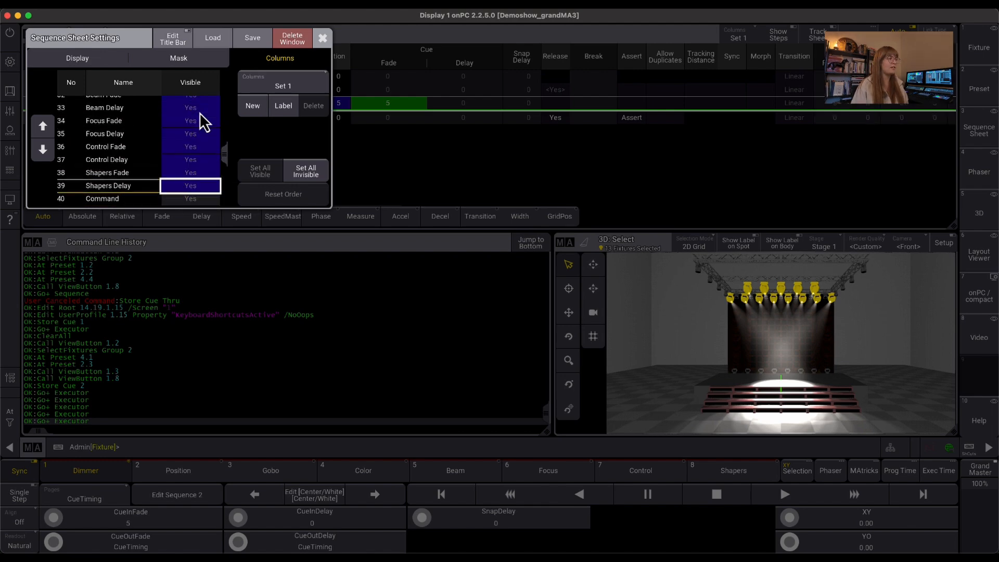
left_click(322, 39)
- Set the Color delay of Cue 2 to 5 seconds and its Color fade to 0.5 seconds
scroll(670, 157, "right", 5)
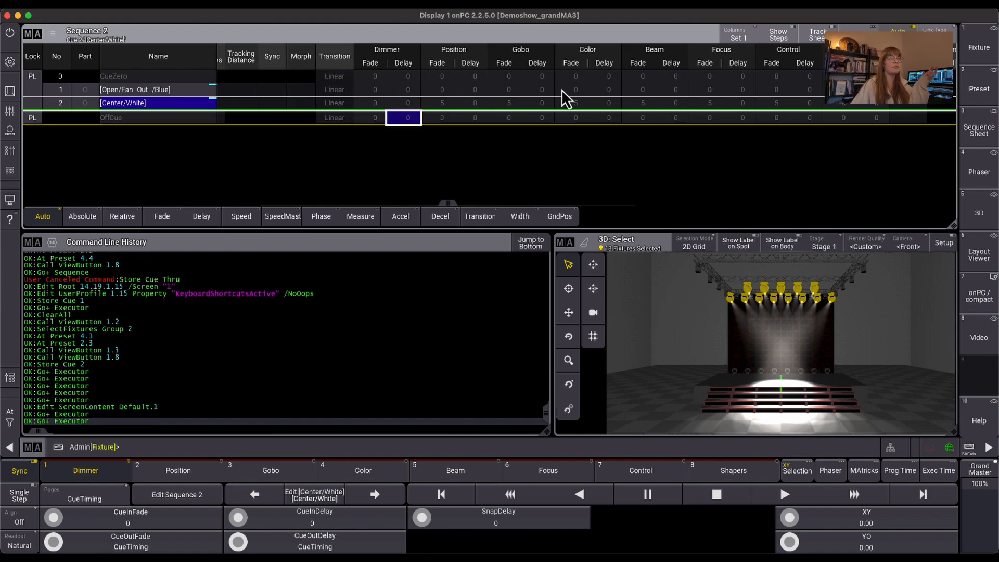
left_click(598, 103)
left_click(598, 103)
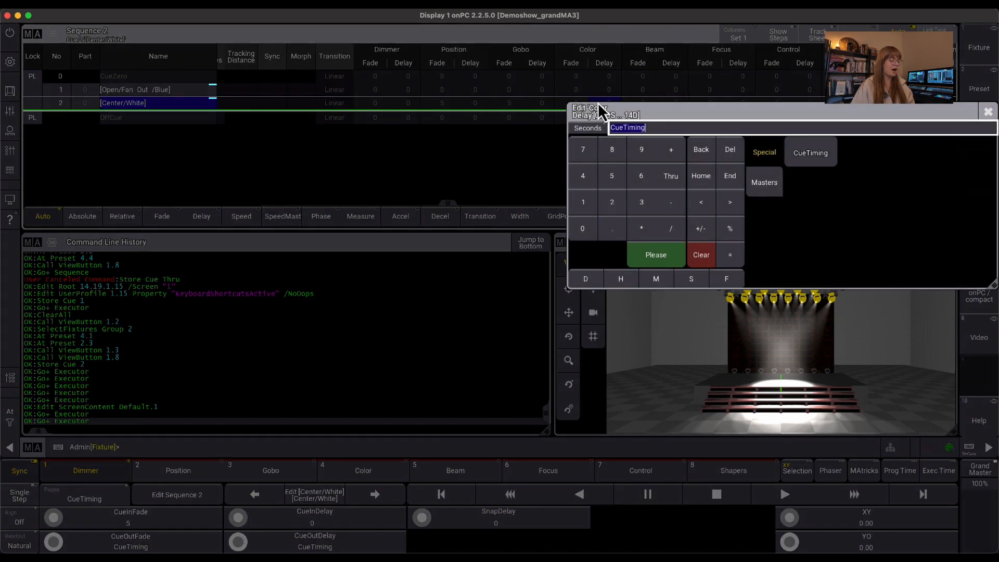
type("5")
key("Return")
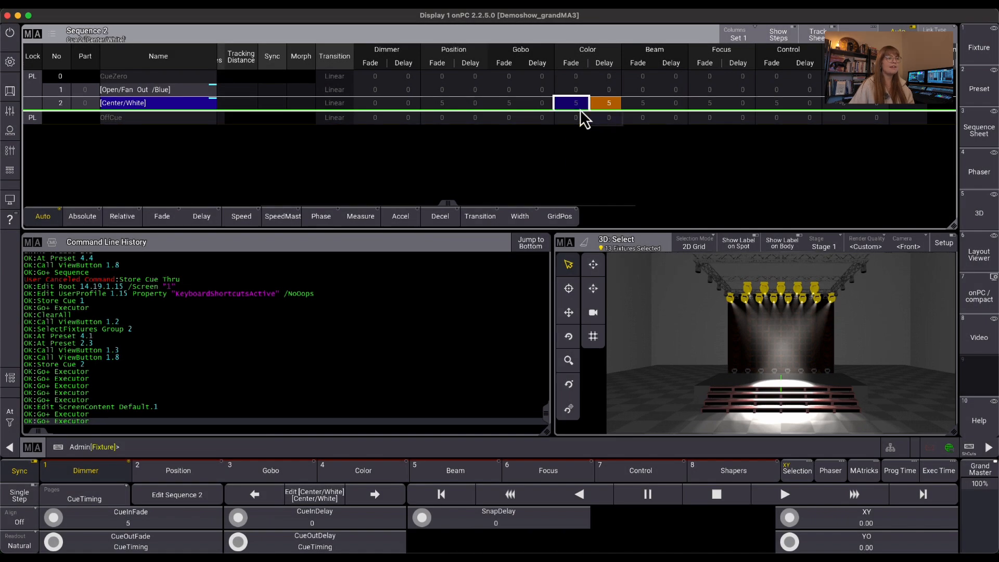
double_click(578, 107)
type(".5")
key("Return")
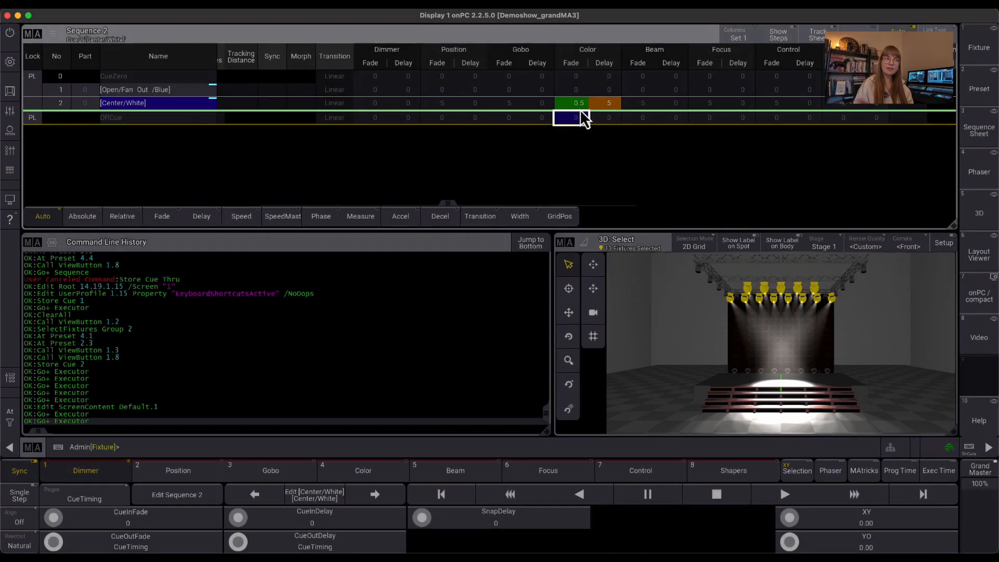
- Play Cue 1 and Cue 2 of the sequence to test the separate Color fade and delay
left_click(451, 446)
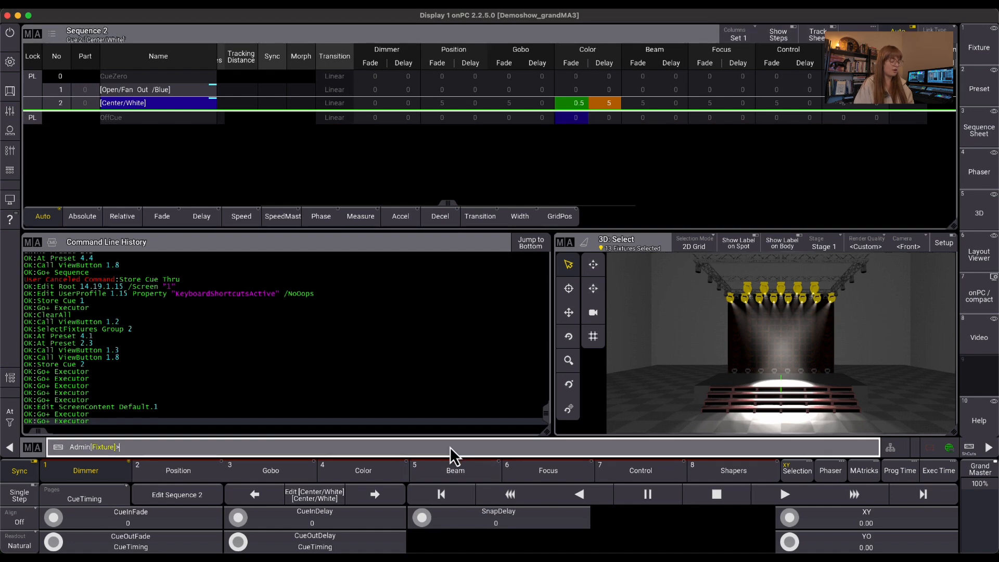
type("go")
key("Return")
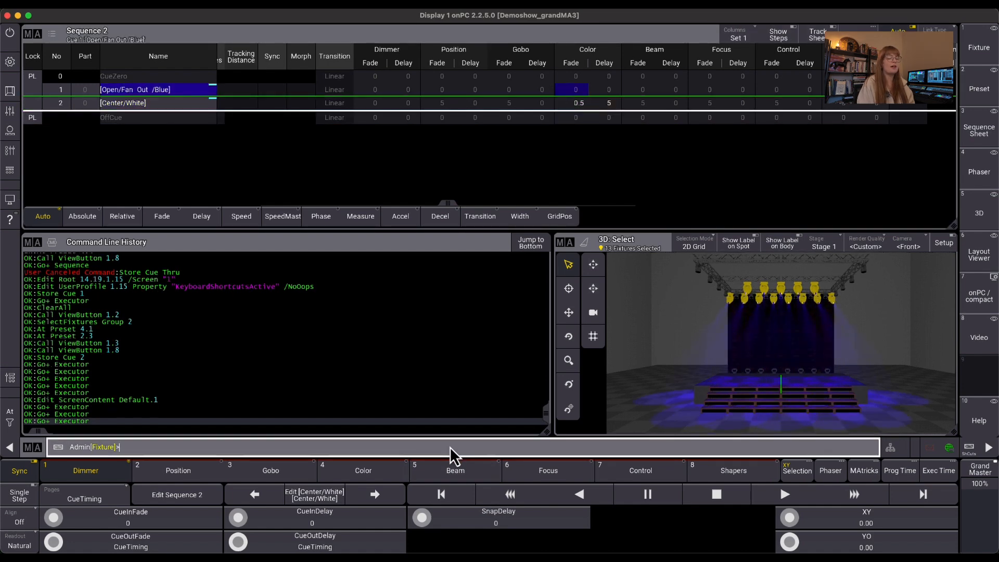
type("g")
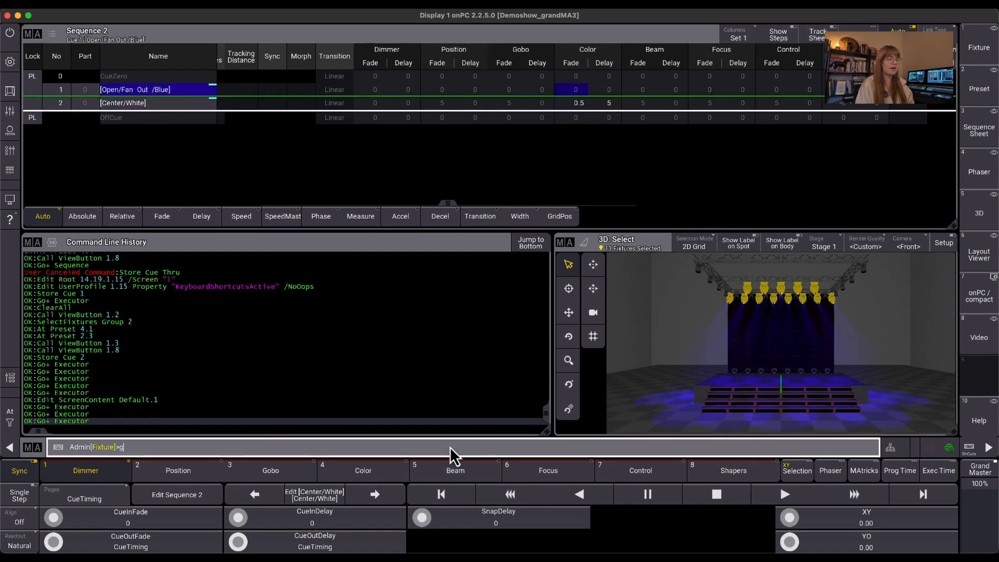
type("o")
key("Return")
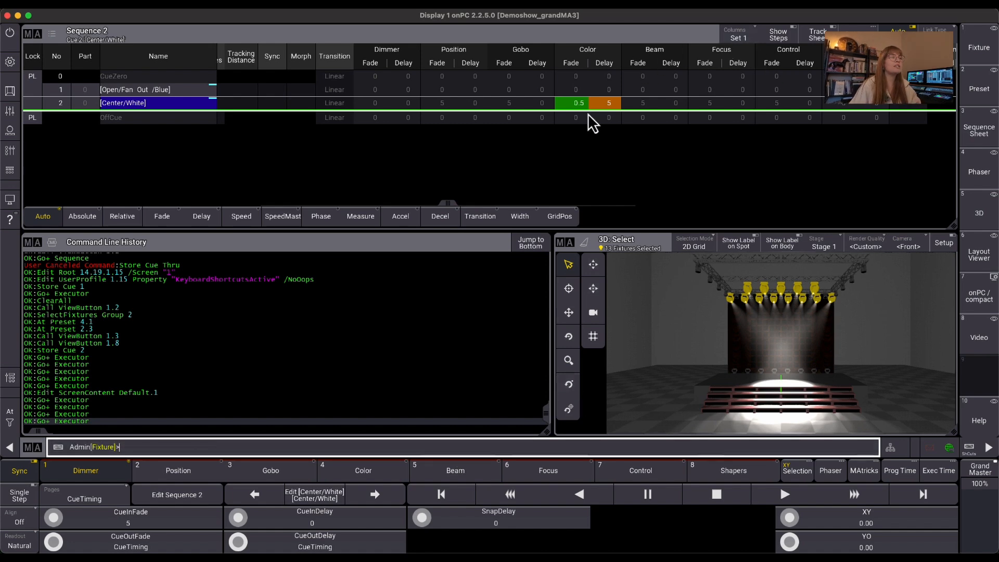
- Remove the individual Color fade and Color delay values from Cue 2
left_click_drag(570, 112, 971, 104)
left_click_drag(881, 127, 440, 142)
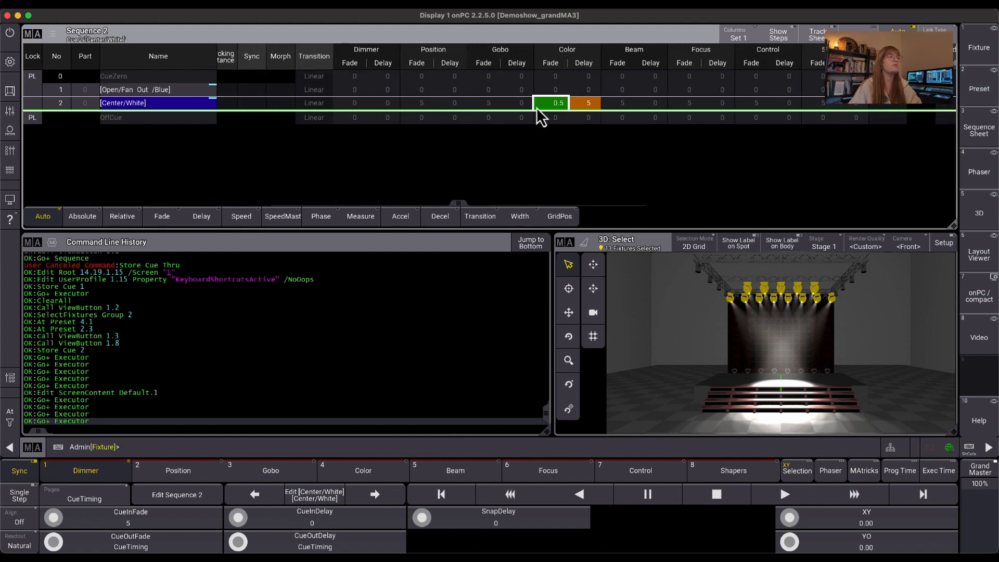
right_click(560, 106)
left_click(578, 231)
left_click(650, 262)
right_click(582, 107)
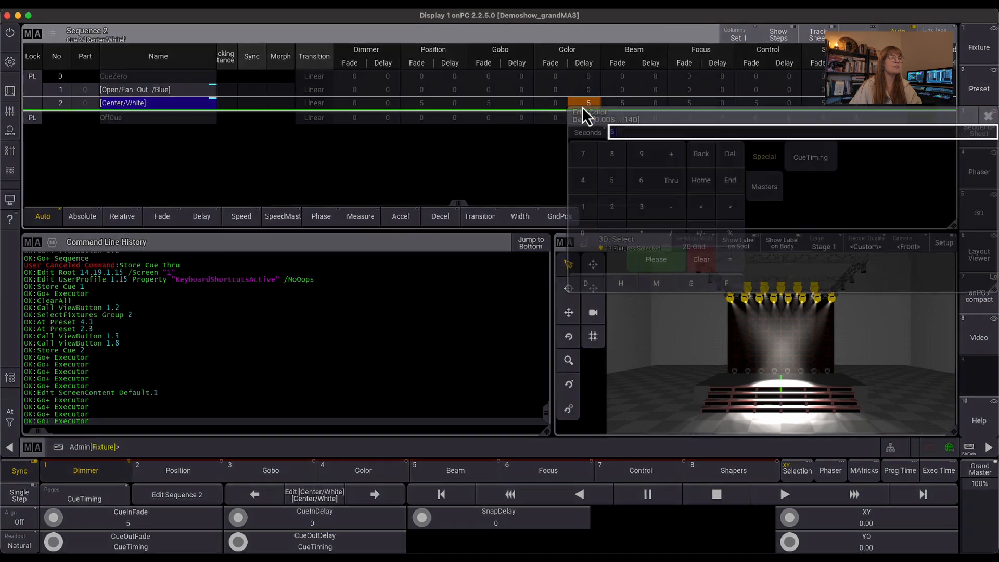
left_click(660, 252)
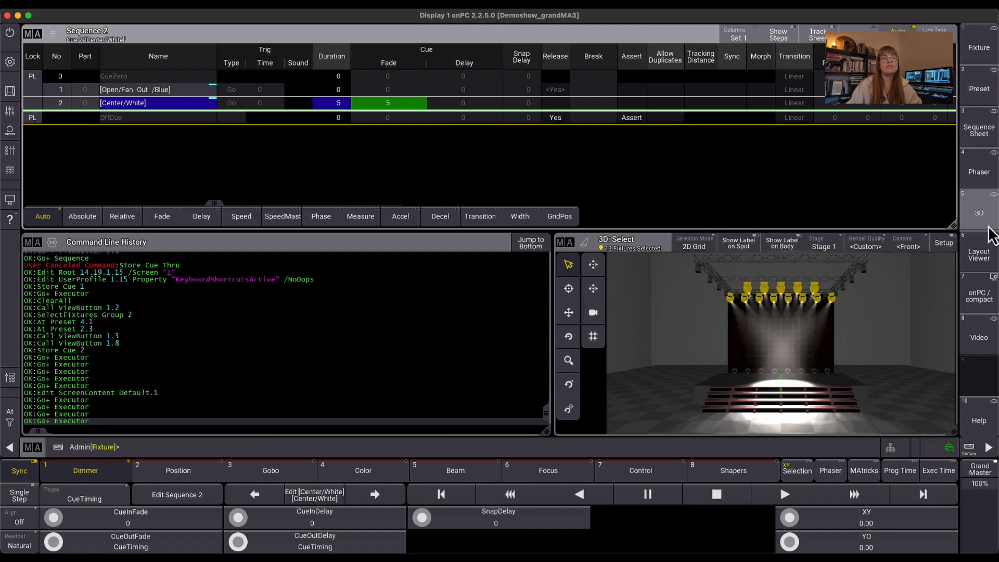
- Apply the White color preset to the Spots Grid group and store it as Cue 2 Part 1
left_click(980, 93)
left_click(122, 47)
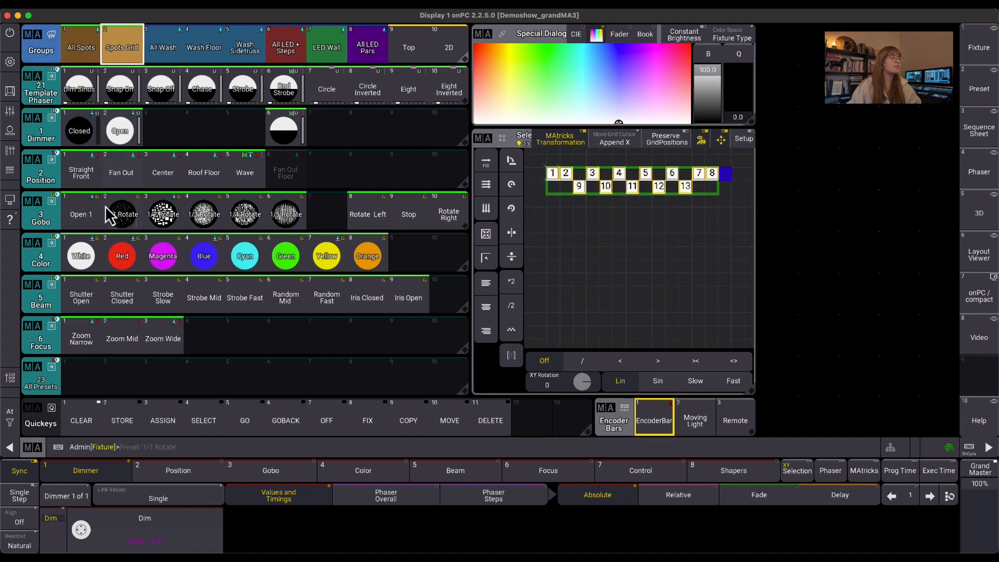
left_click(81, 255)
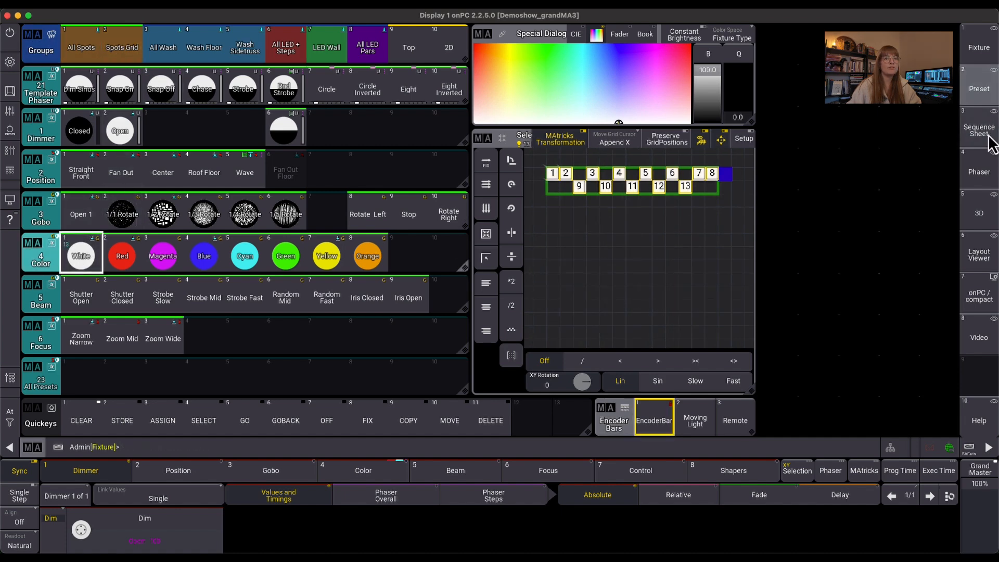
left_click(988, 137)
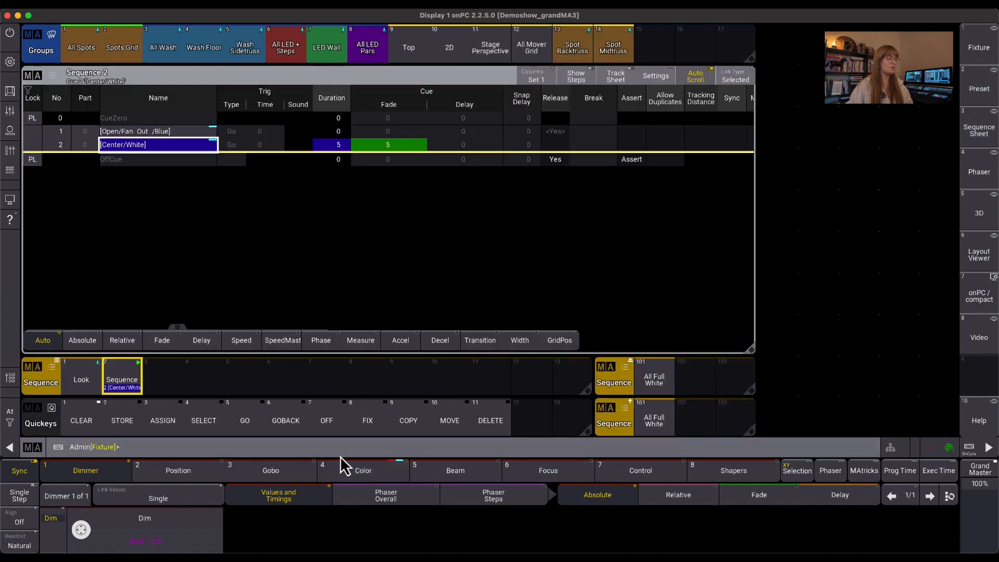
type("store cue 2")
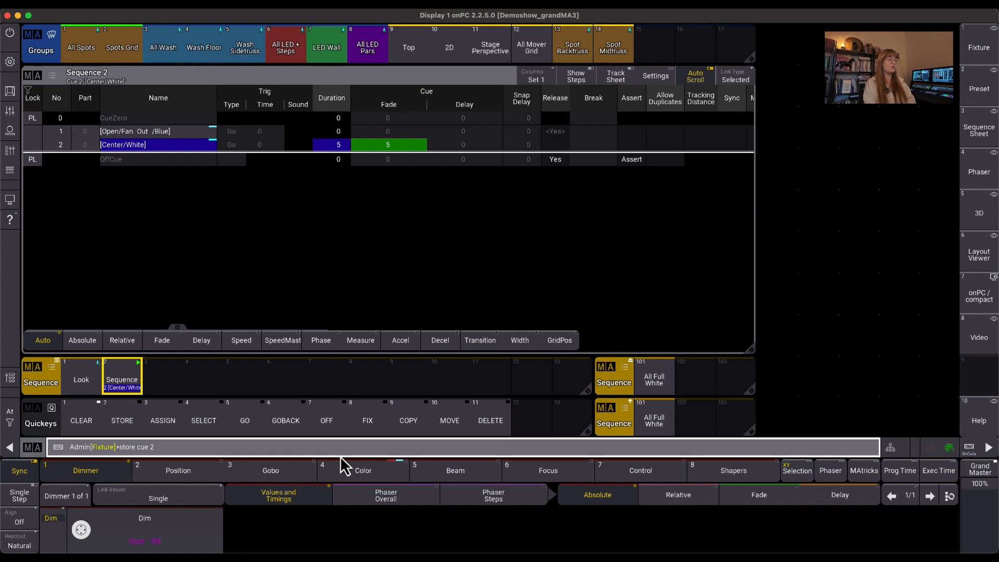
key("Return")
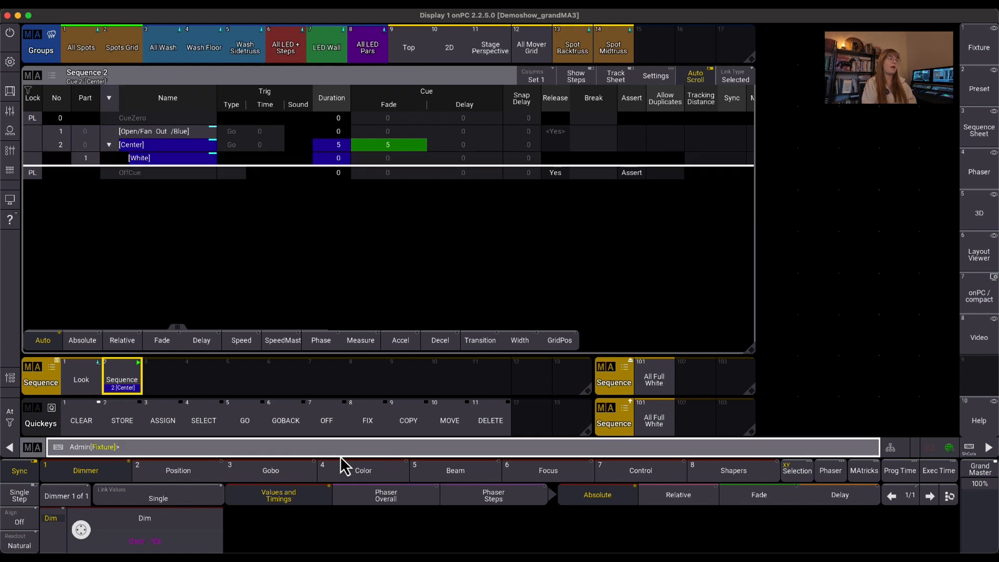
- Return to the view combining the sequence sheet with the 3D stage and set the cue fade of Cue 2 Part 1 to 1 second
left_click(179, 150)
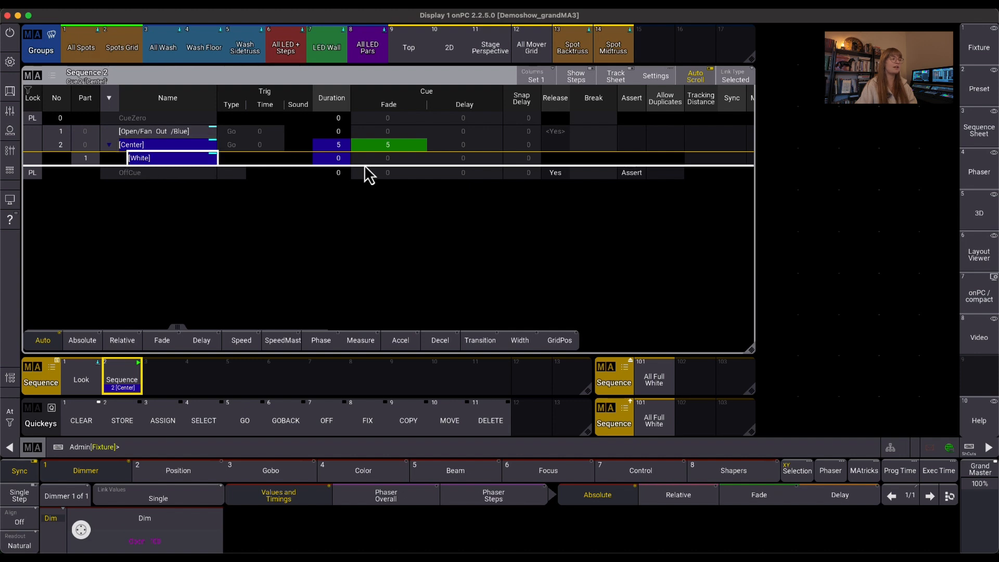
left_click(411, 163)
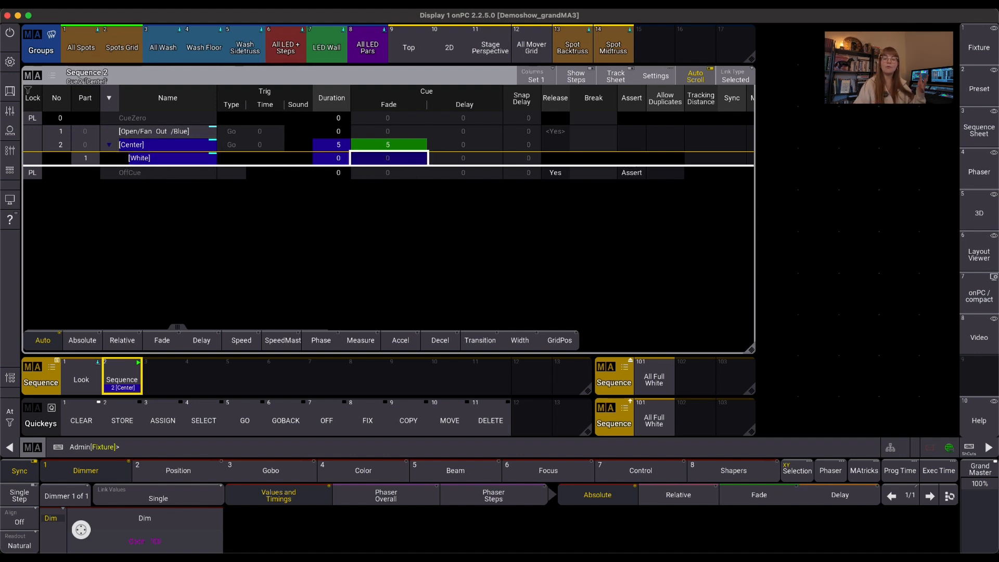
left_click(980, 338)
left_click_drag(480, 158, 779, 182)
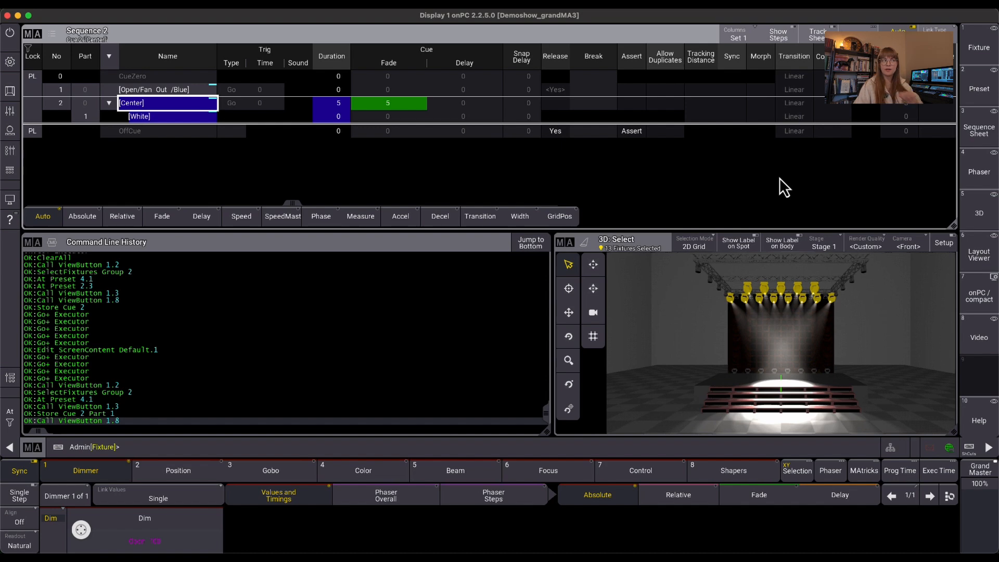
left_click(404, 120)
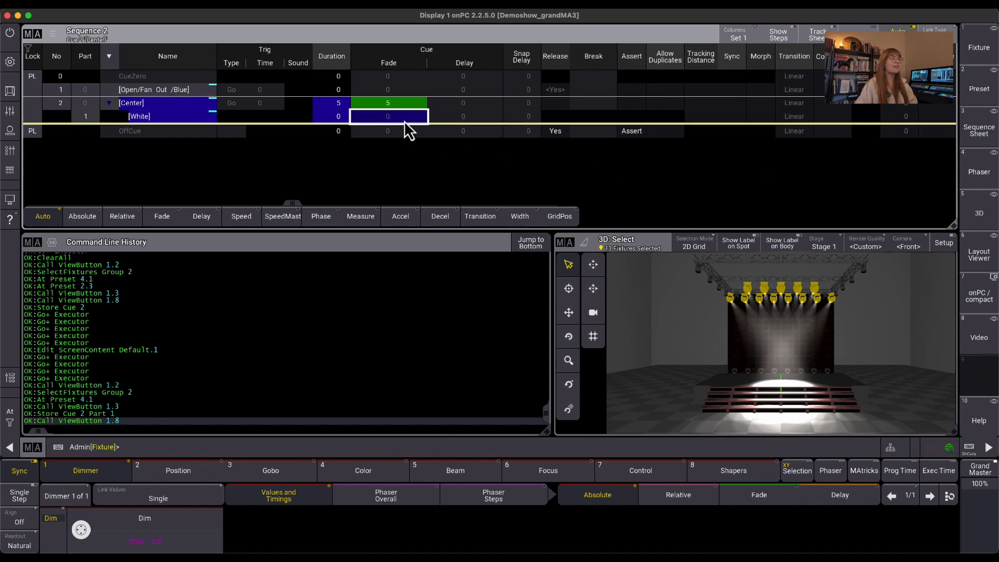
left_click(406, 122)
left_click(422, 232)
left_click(489, 273)
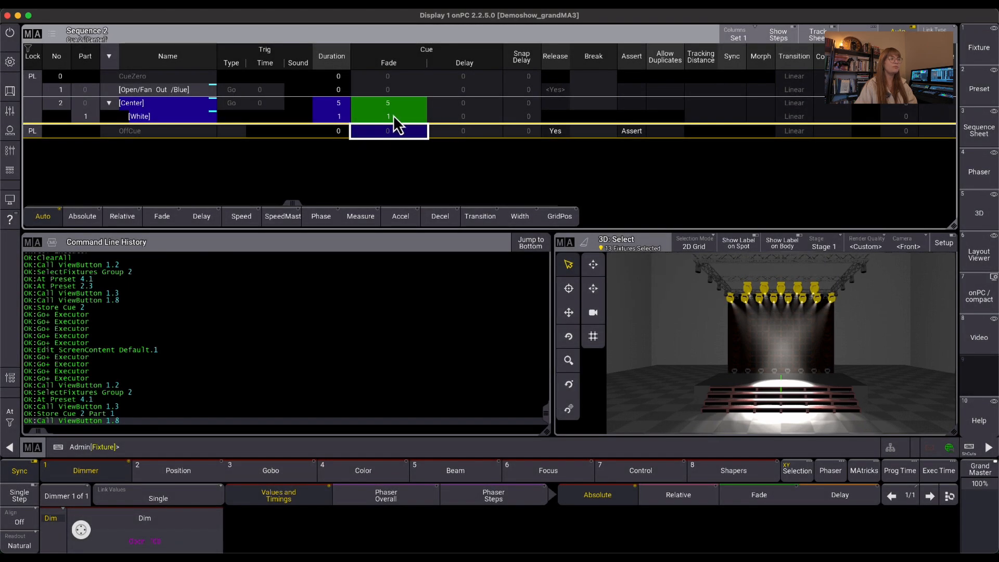
- Set the cue fade of Cue 2 Part 1 to 0.5 seconds and its cue delay to 5 seconds
double_click(395, 115)
type("0.5")
key("Return")
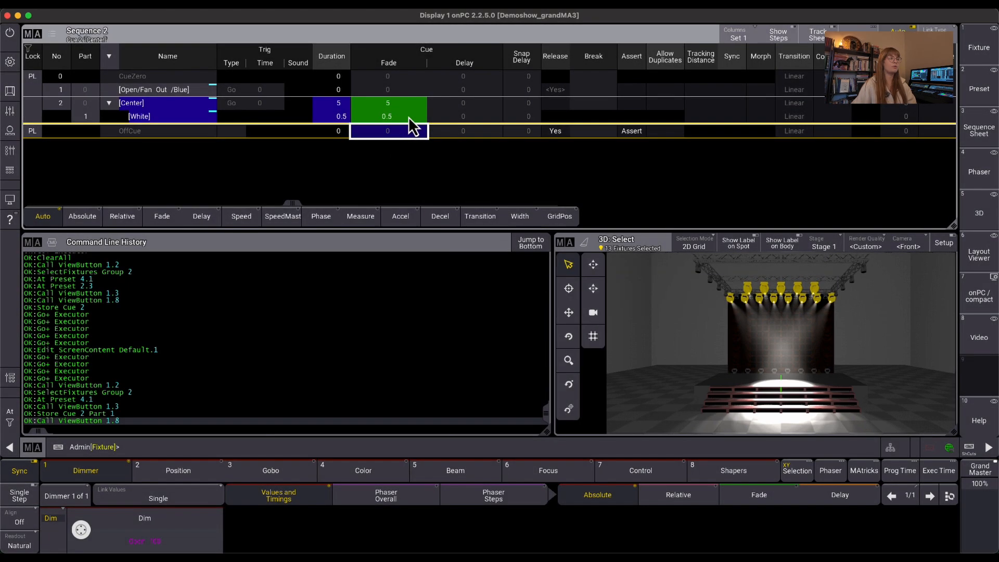
double_click(488, 121)
type("5")
key("Return")
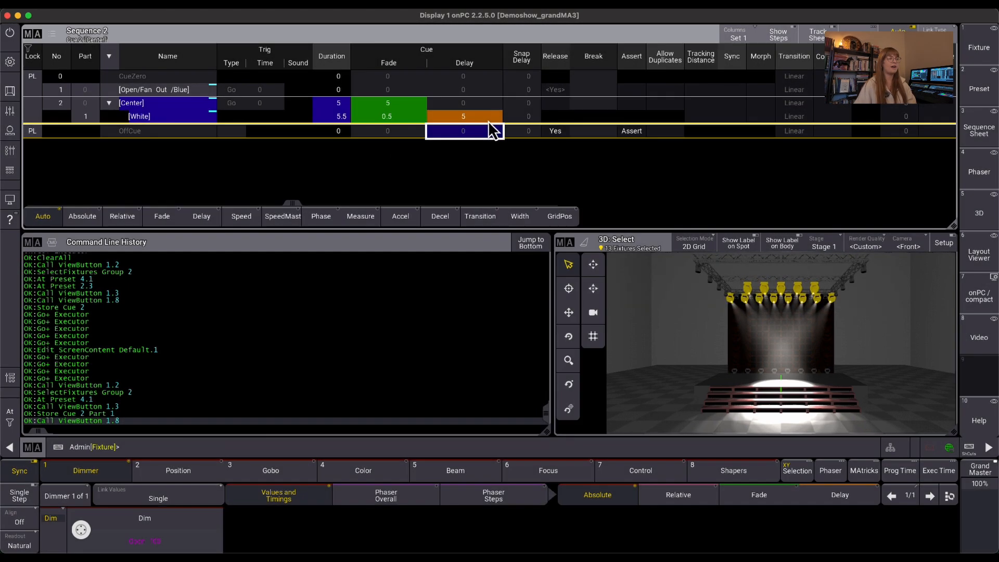
- Play Cue 1 and the two-part Cue 2 to test the part's own fade and delay
left_click(261, 448)
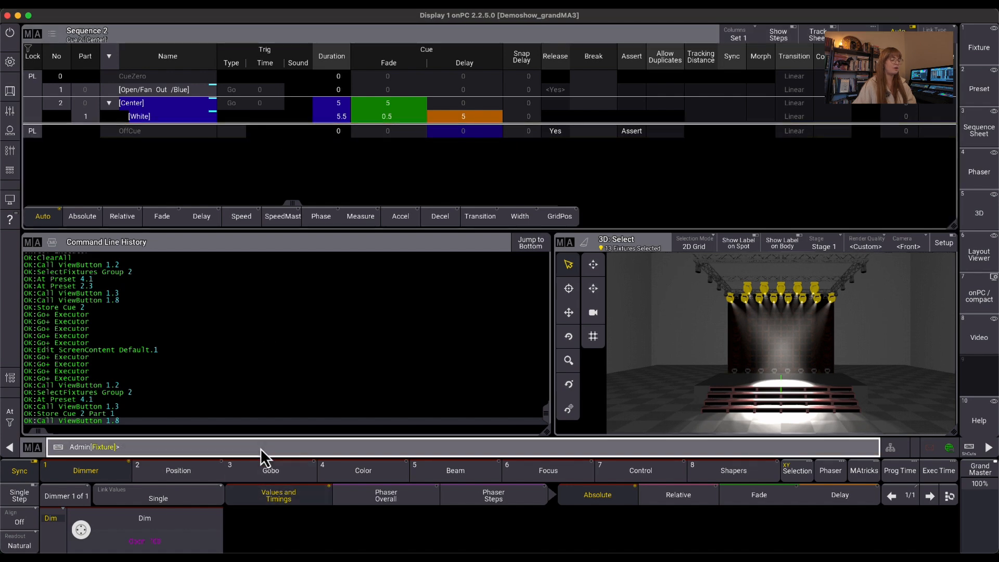
key("space")
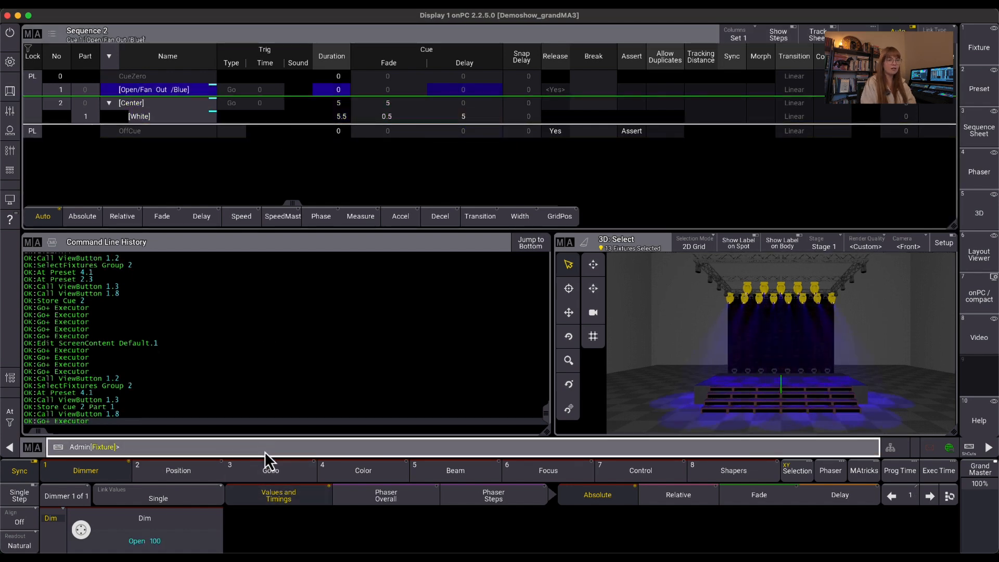
key("Return")
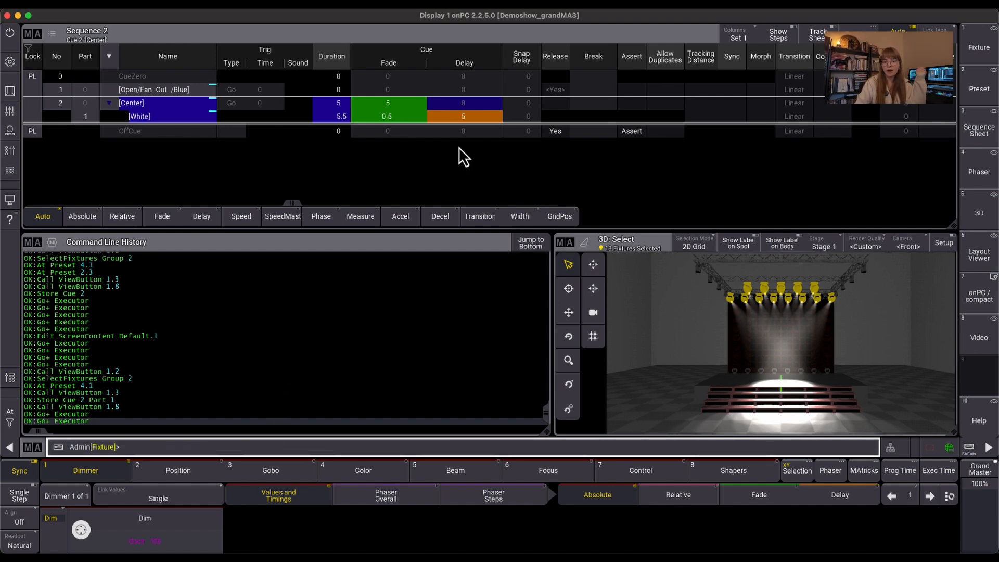
- Set the cue delay of Cue 2 Part 1 to 4.5 seconds
left_click(454, 119)
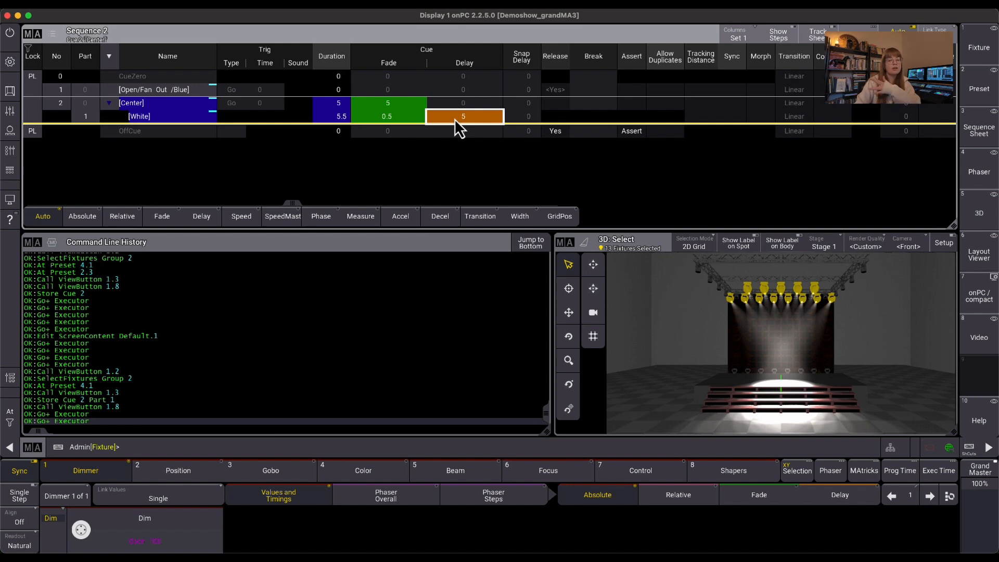
left_click(453, 119)
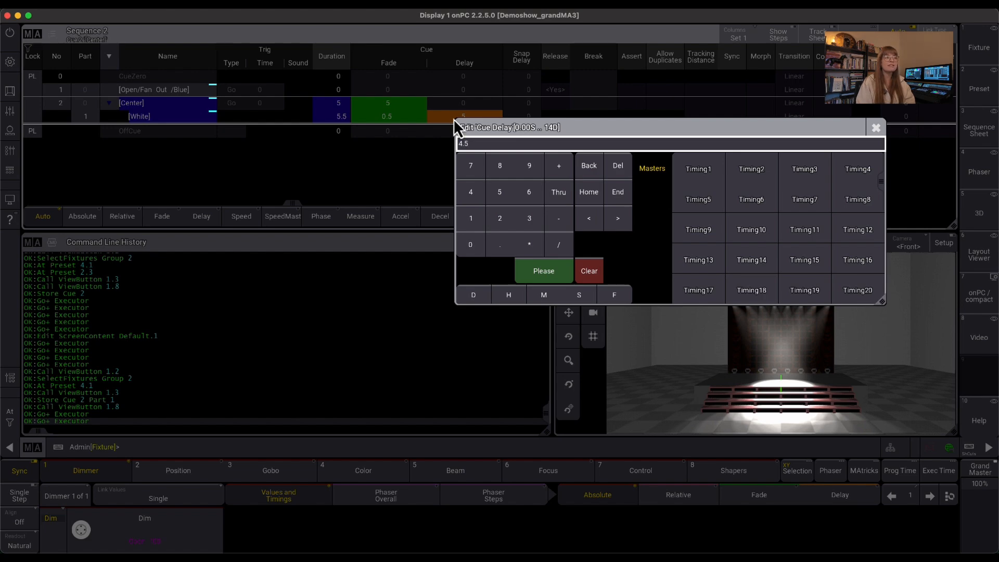
key("Return")
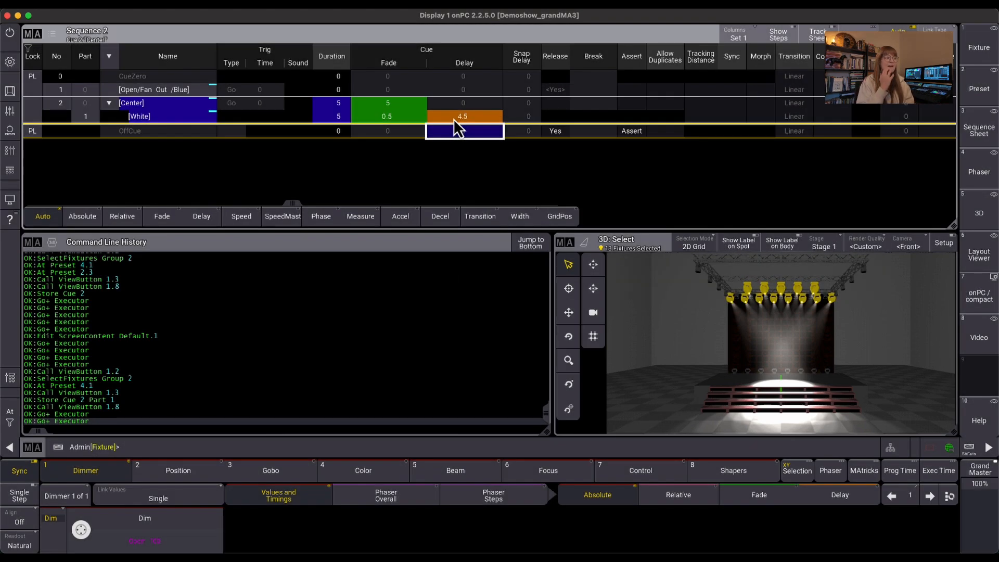
key("Return")
key("Escape")
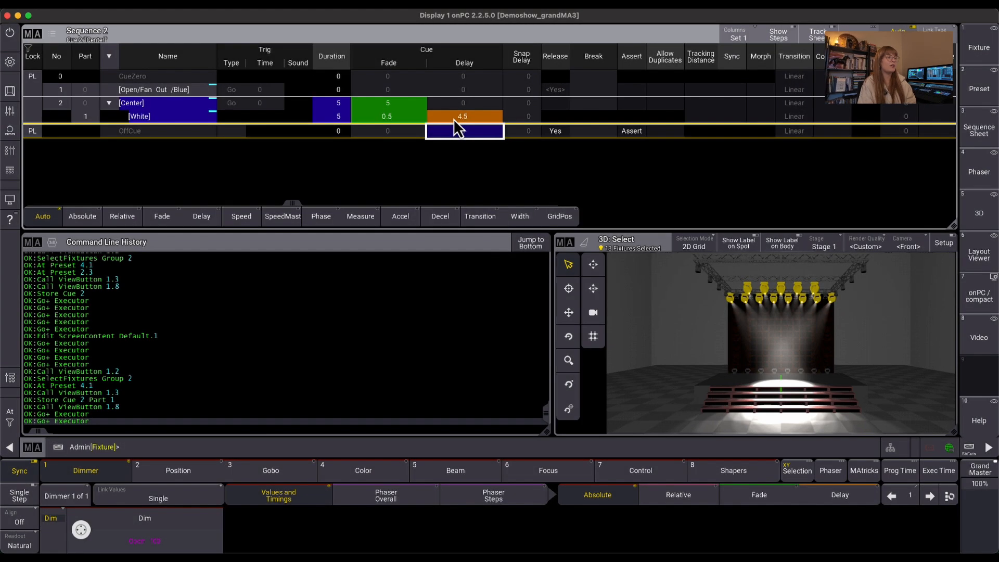
- Play both cues again to check the white color change with the 4.5-second part delay
left_click(558, 444)
key("space")
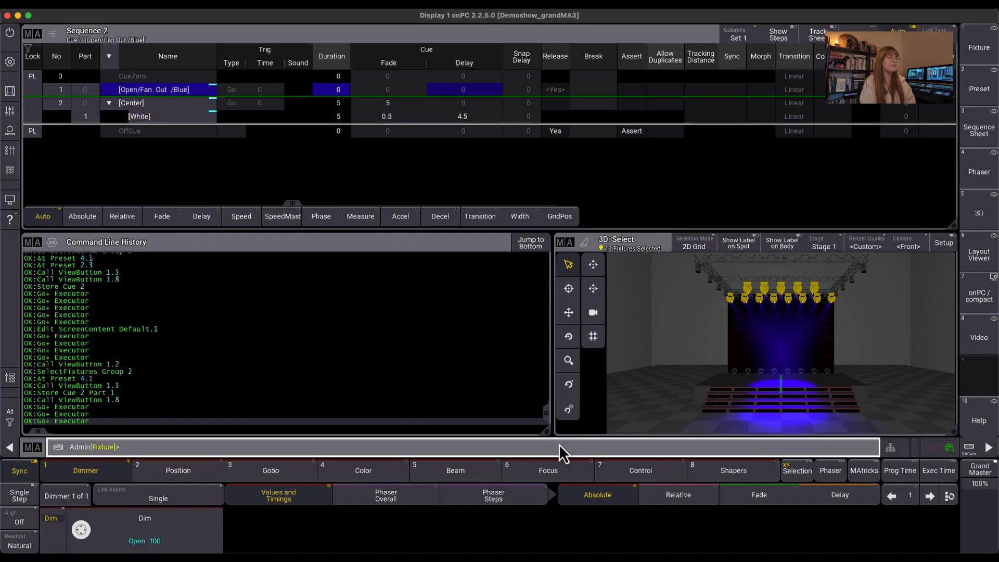
key("space")
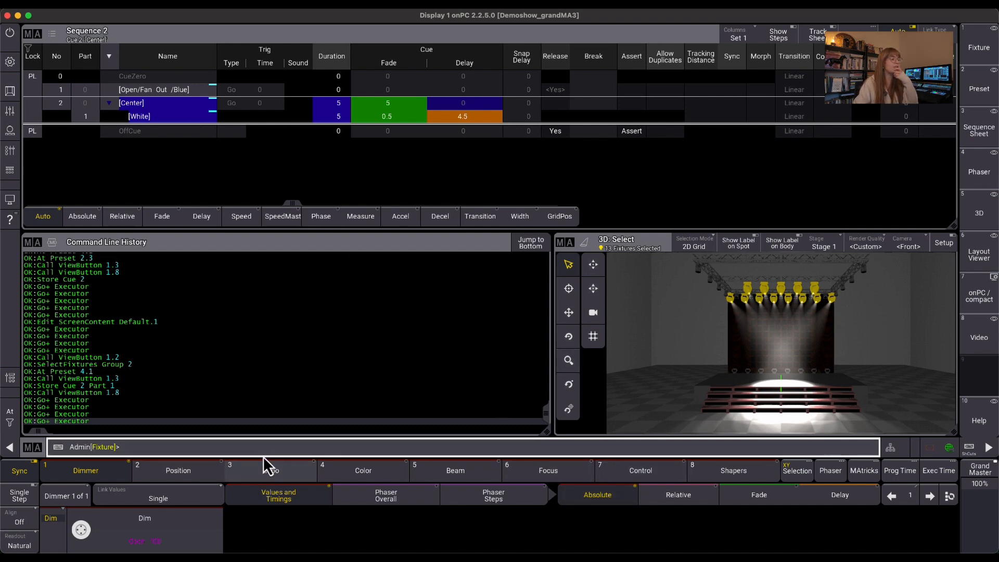
- Move Cue 2 Part 1 to Cue 3 Part 0 so the white color change is a separate cue
type("move")
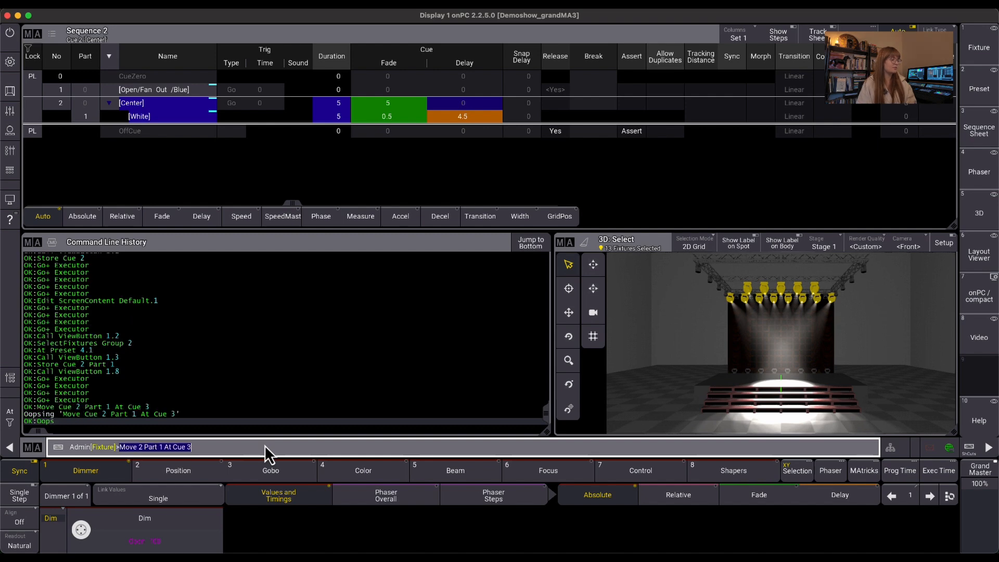
key("BackSpace")
type("move cue 2 part 1 at cue 3 part 0")
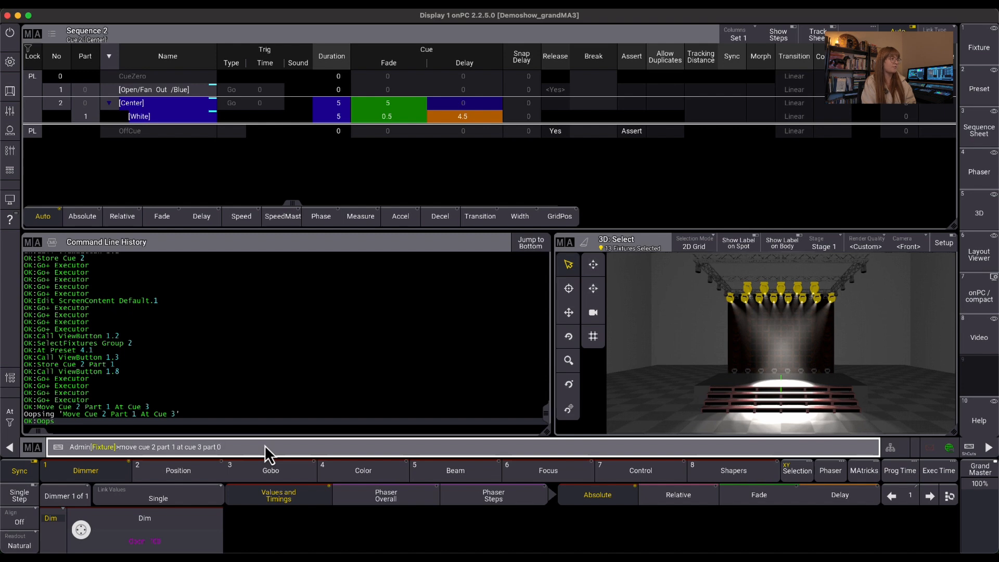
key("Return")
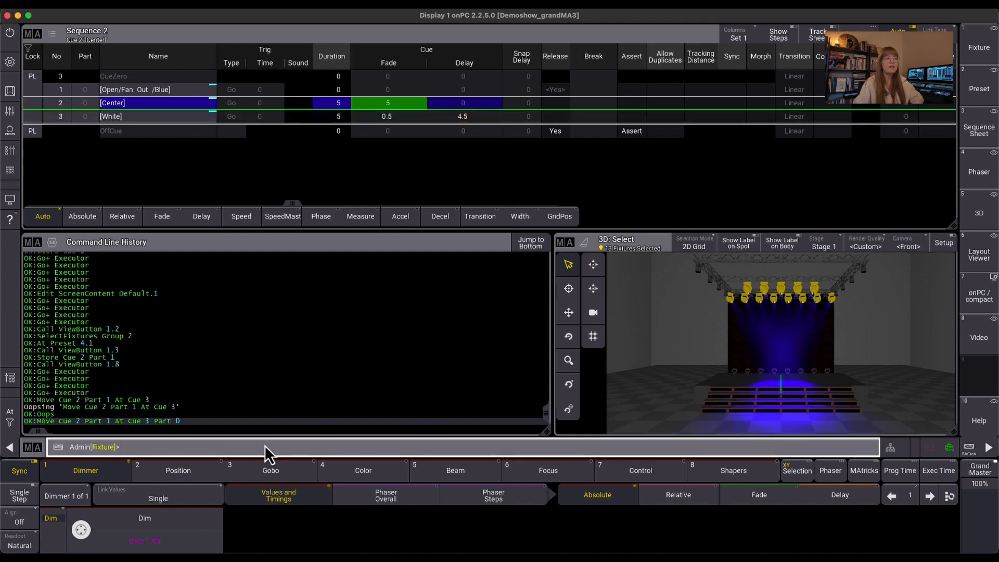
- Set the trigger type of Cue 3 to Time
left_click(229, 119)
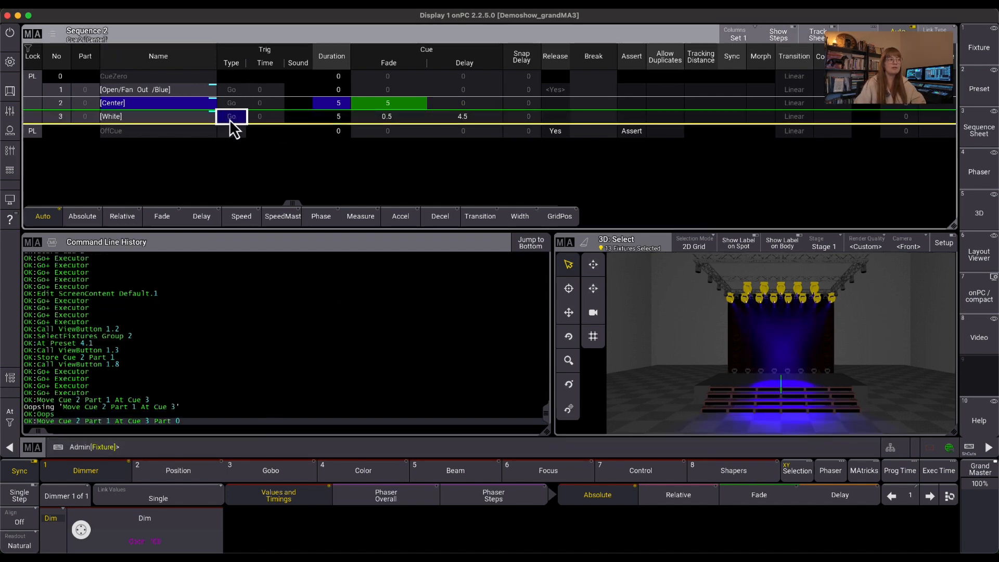
left_click(230, 119)
left_click(230, 134)
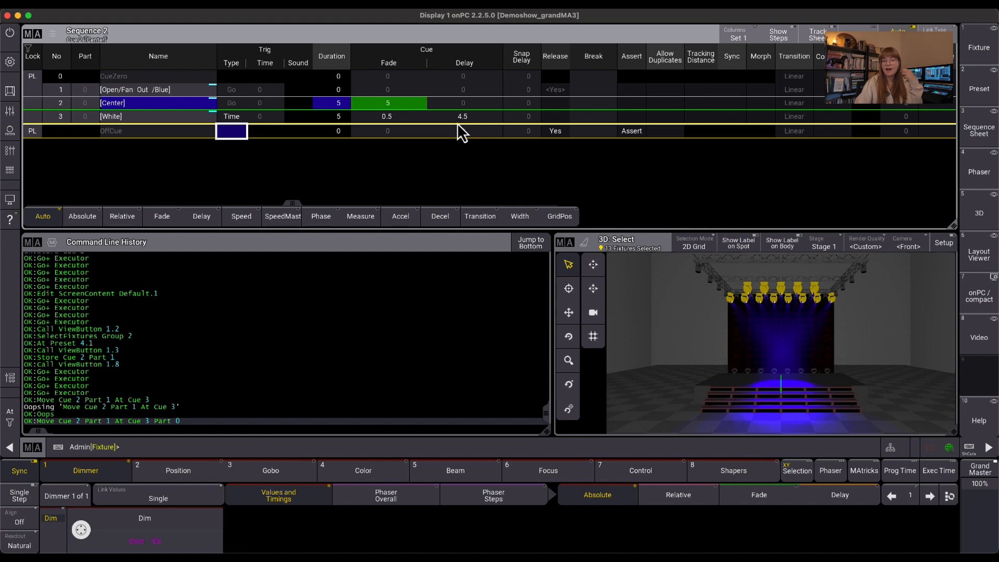
- Play through the sequence from Cue 2 to test the time-triggered Cue 3
left_click(269, 446)
type("g")
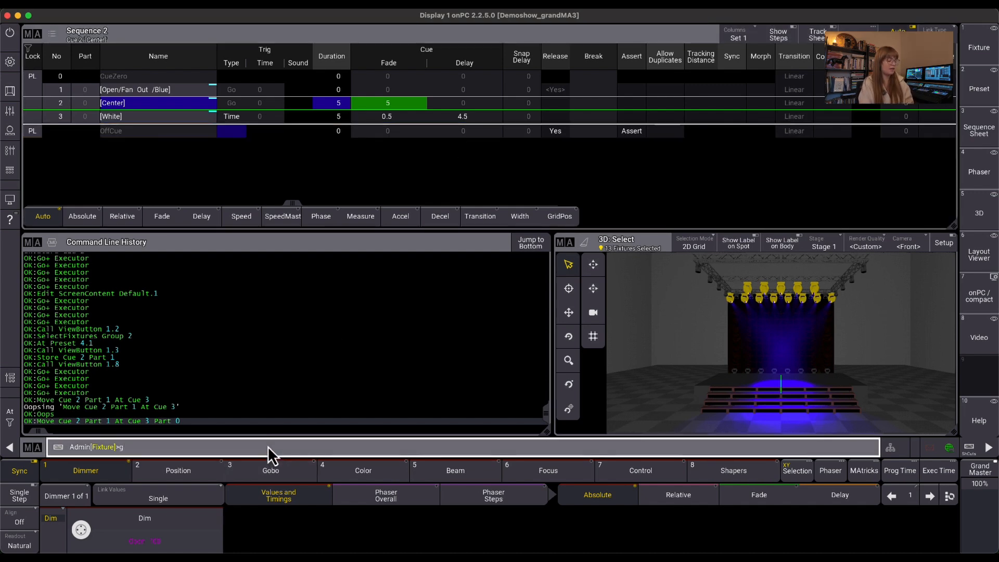
type("o")
key("Return")
type("go")
key("Return")
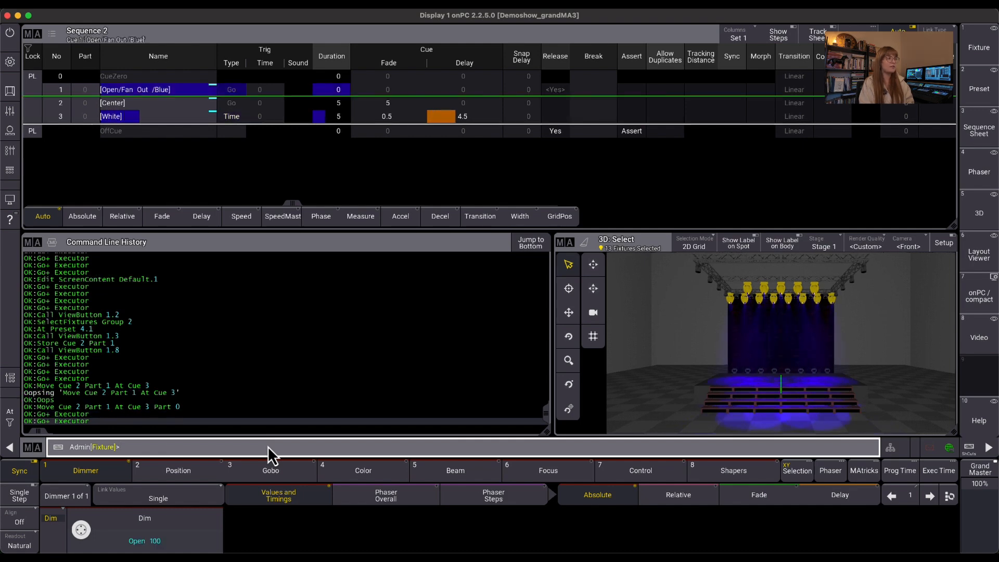
type("go")
key("Return")
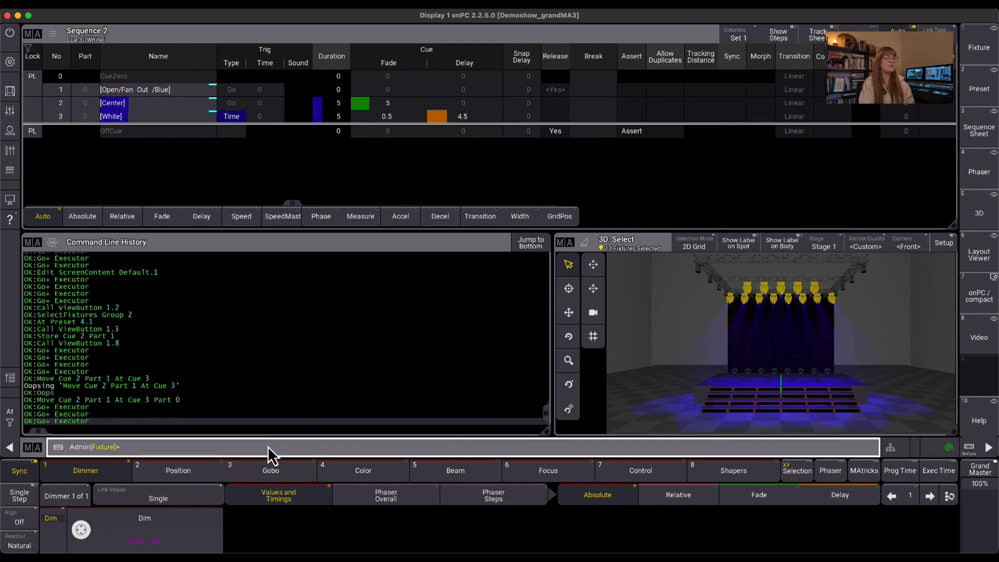